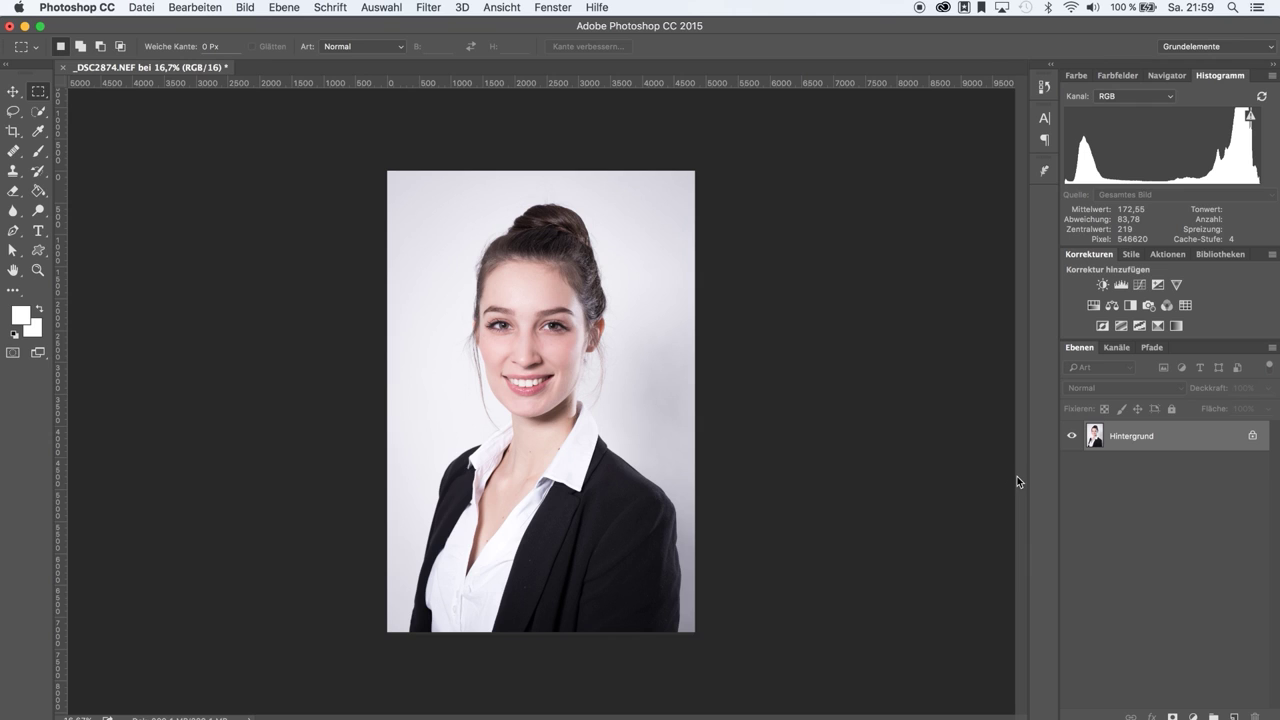
# Step: Duplicate the background layer twice and name the first copy 'Farben'
pyautogui.press('super+j')
pyautogui.moveTo(1157, 443); pyautogui.dragTo(1233, 716)
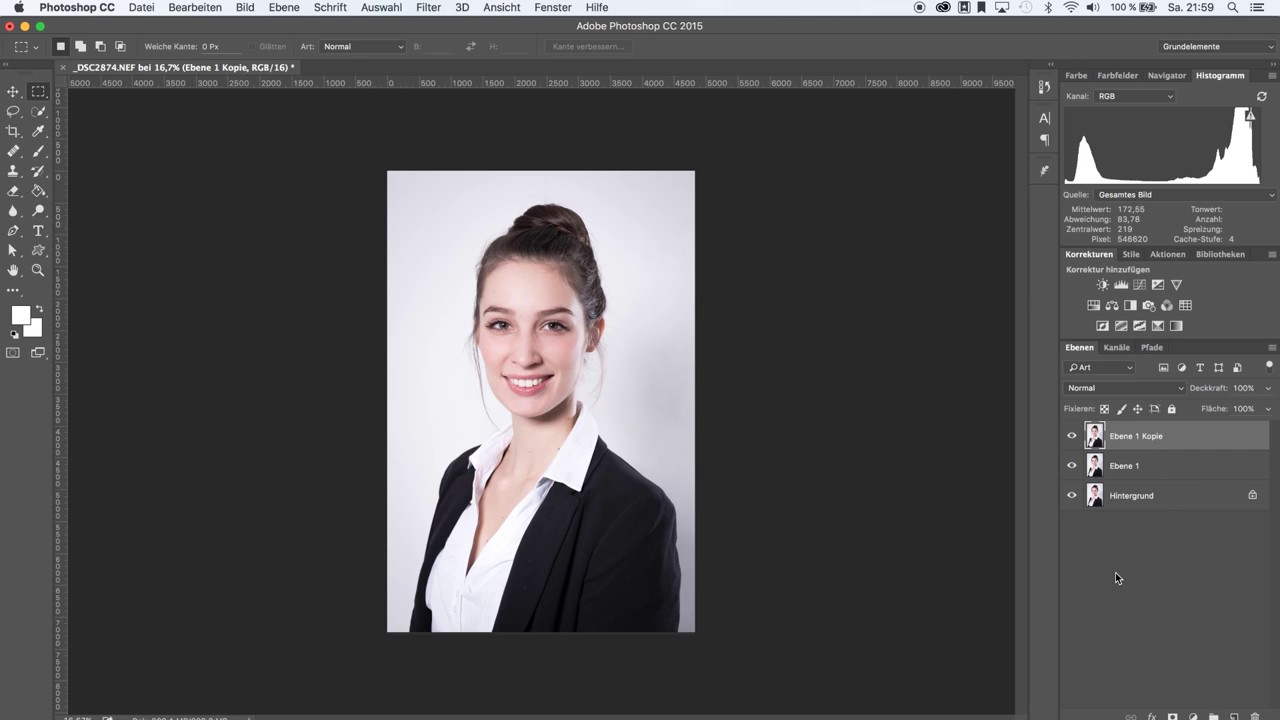
pyautogui.doubleClick(1125, 466)
pyautogui.write('Fa')
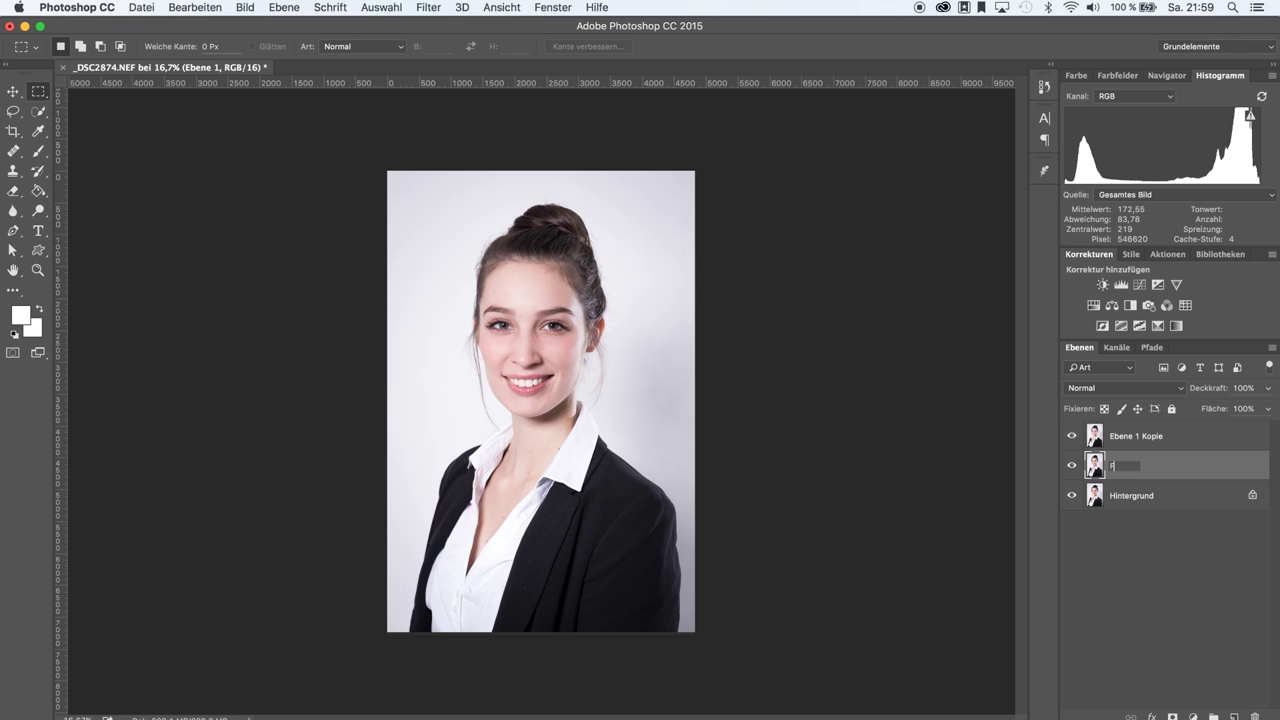
pyautogui.write('rben')
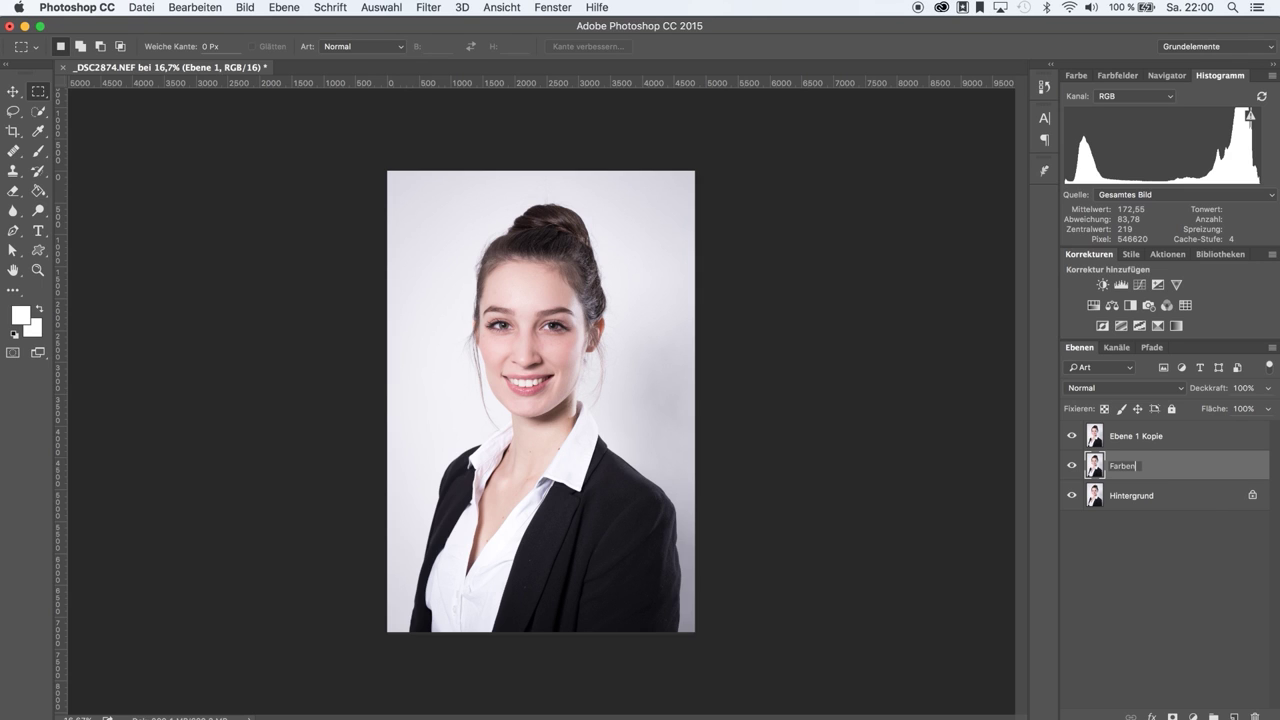
pyautogui.press('Return')
# Step: Rename the top copy 'Details' and hide it
pyautogui.doubleClick(1126, 437)
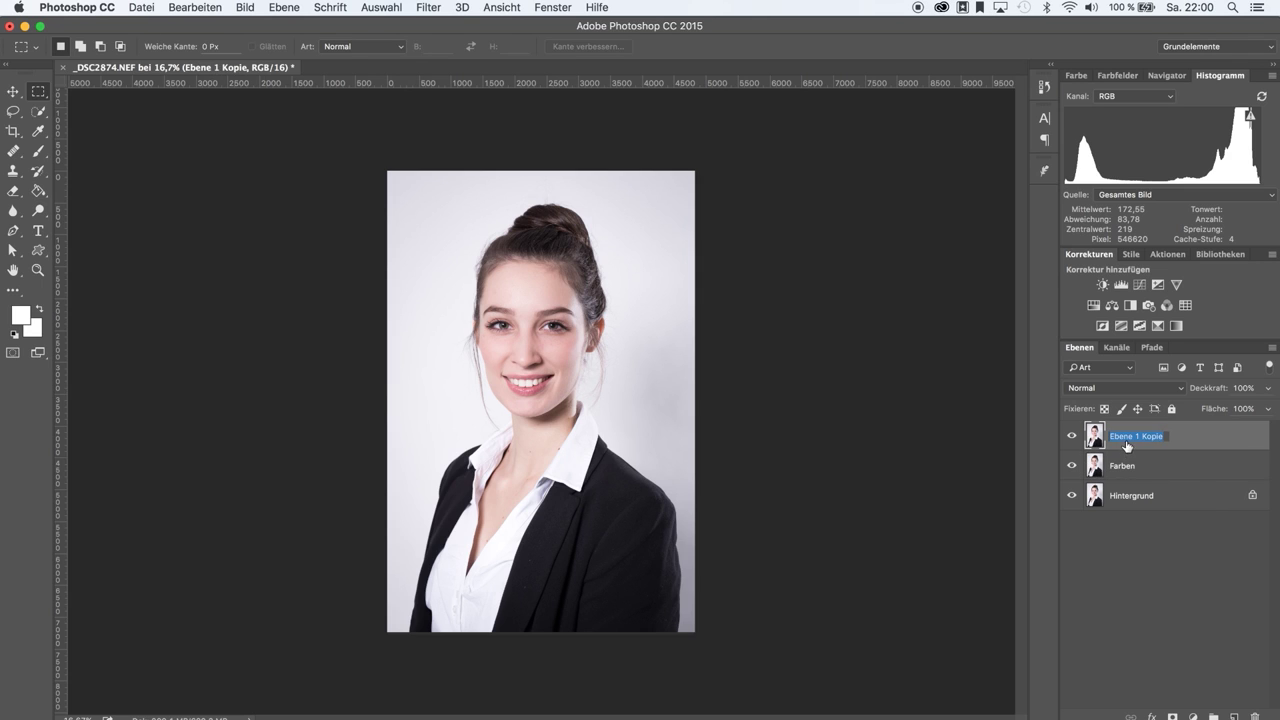
pyautogui.write('Details')
pyautogui.press('Return')
pyautogui.click(1072, 436)
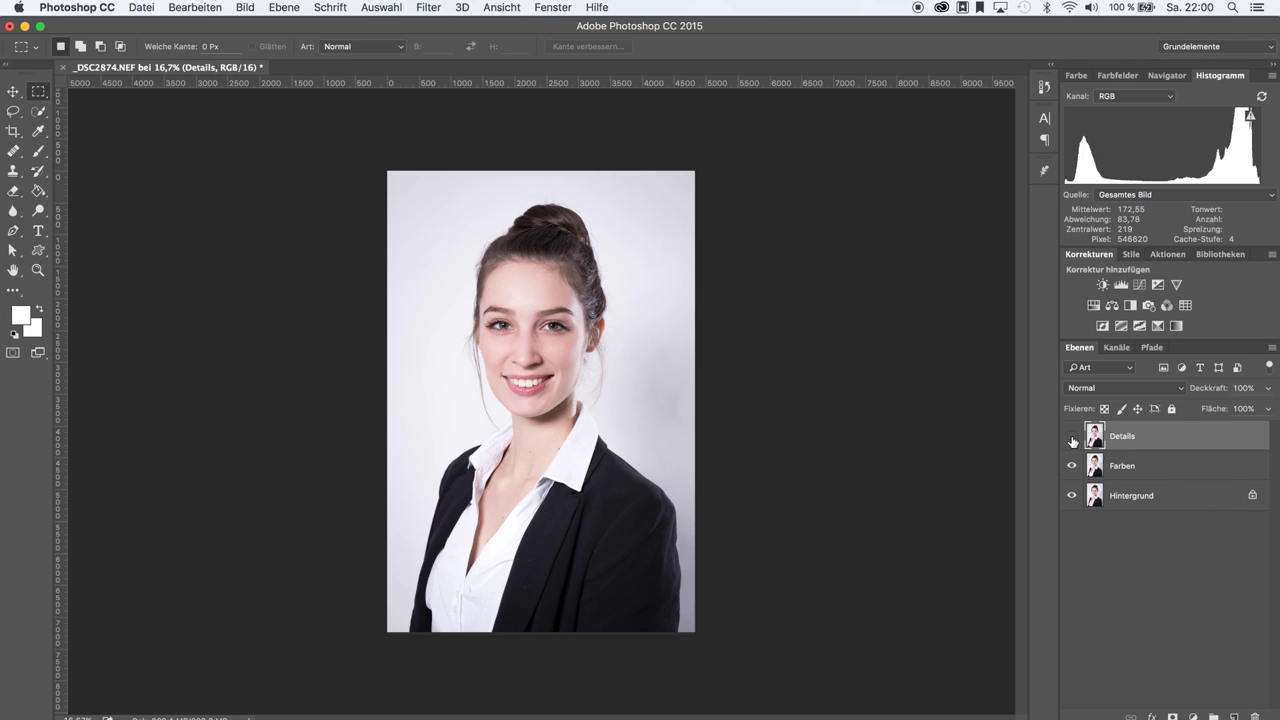
# Step: Select the Farben layer and zoom the view to 50% on the face
pyautogui.click(1135, 468)
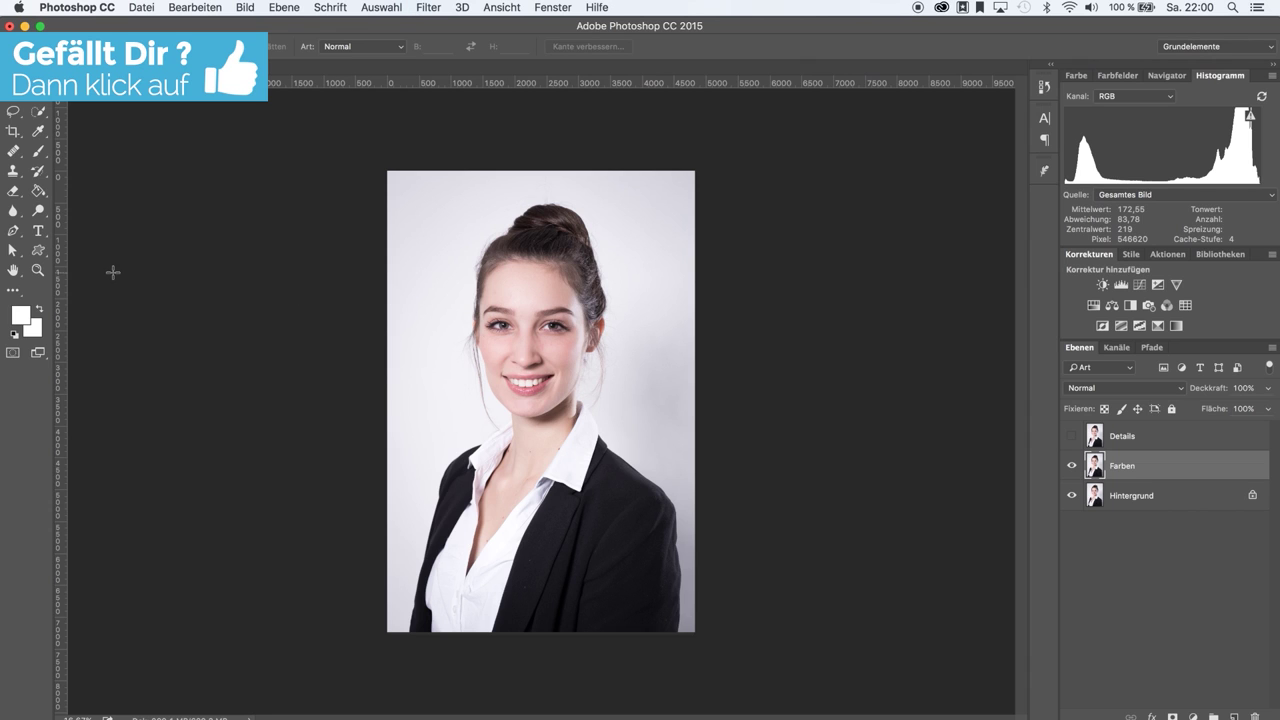
pyautogui.click(36, 271)
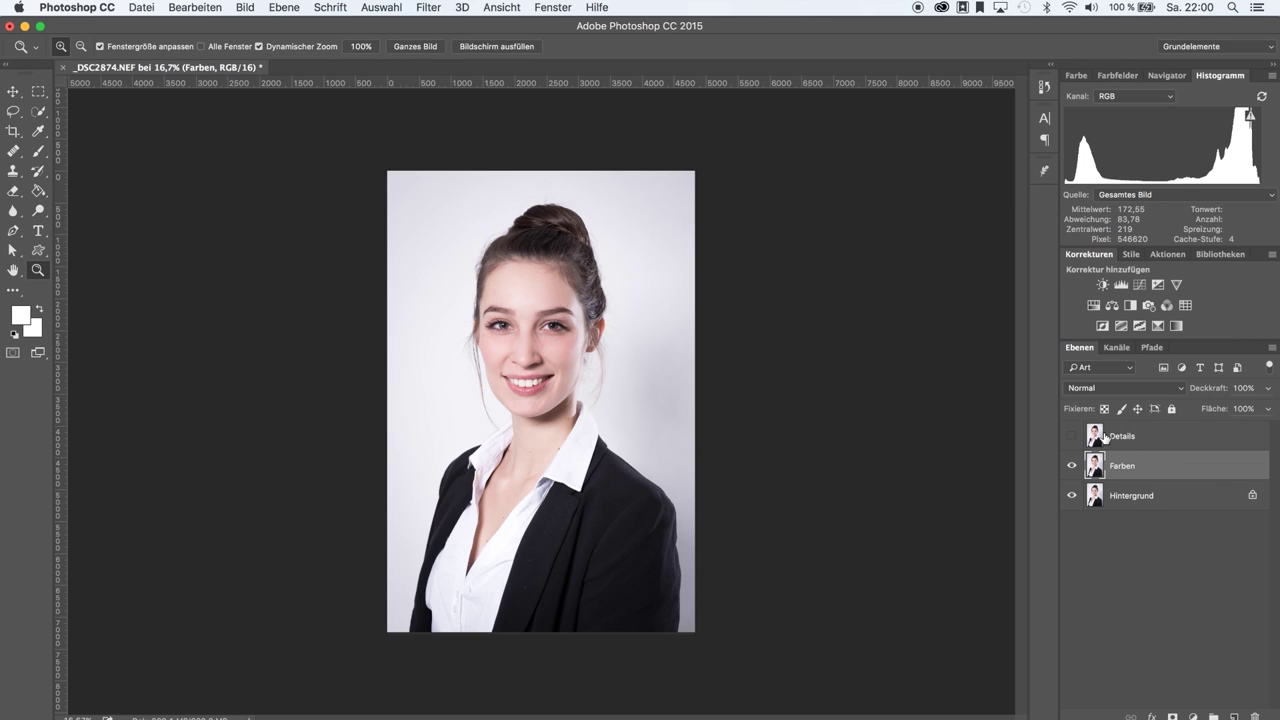
pyautogui.click(521, 322)
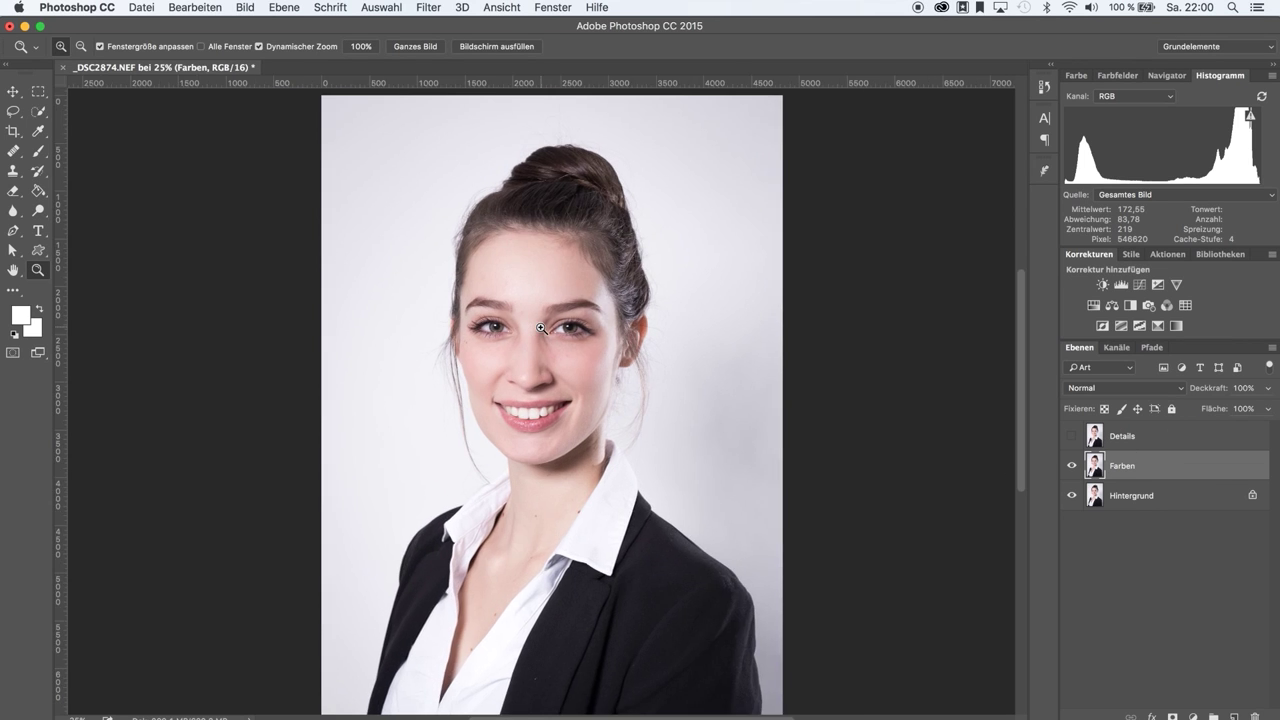
pyautogui.click(541, 328)
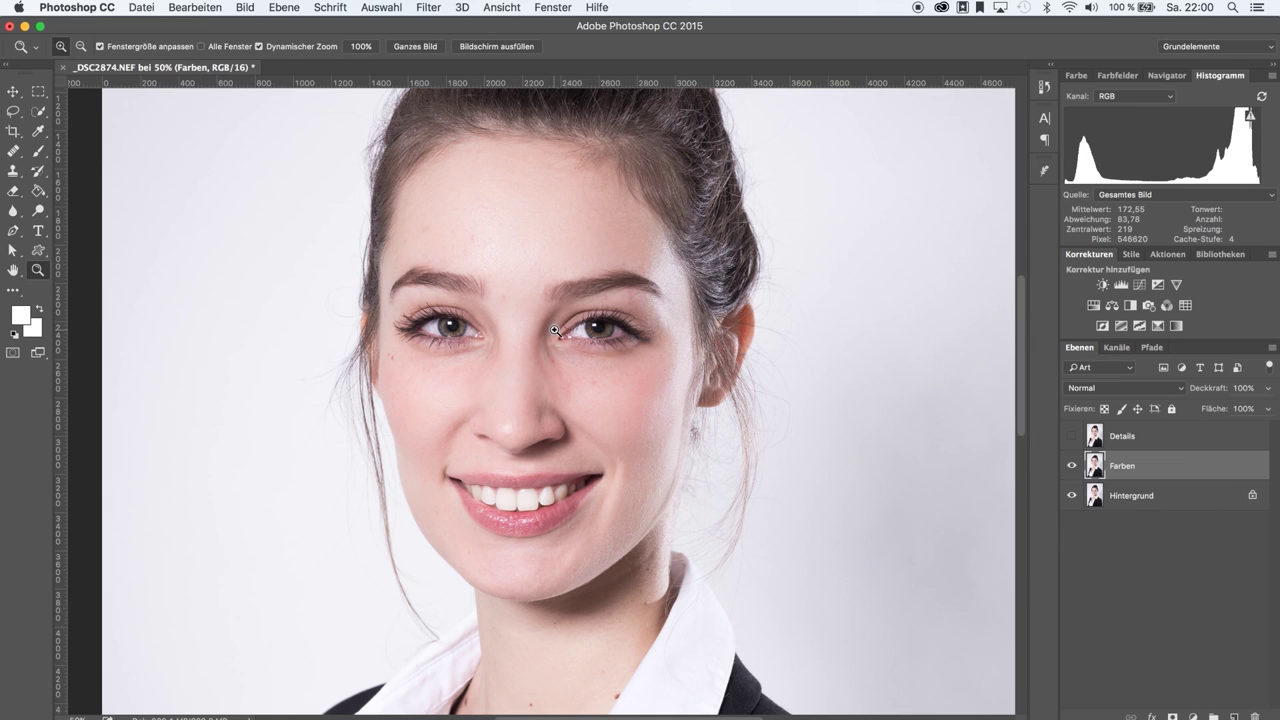
pyautogui.click(430, 7)
pyautogui.moveTo(480, 304)
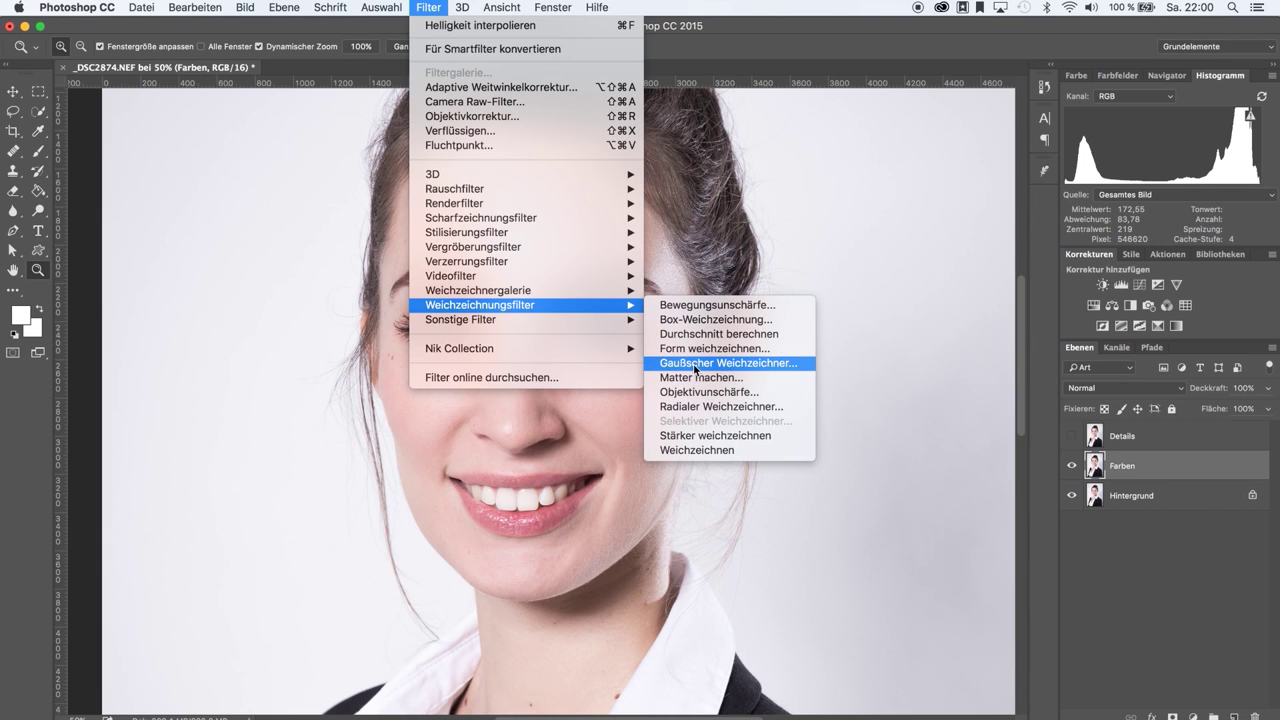
pyautogui.click(694, 366)
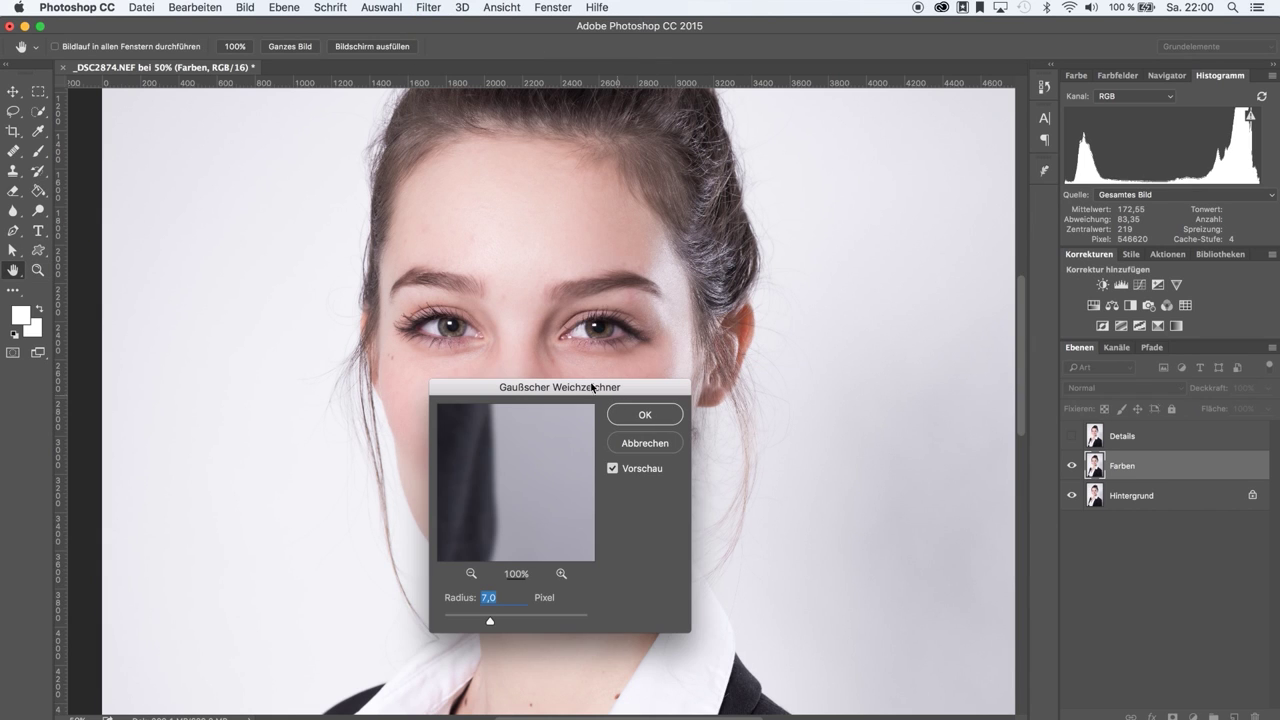
pyautogui.moveTo(592, 387); pyautogui.dragTo(818, 332)
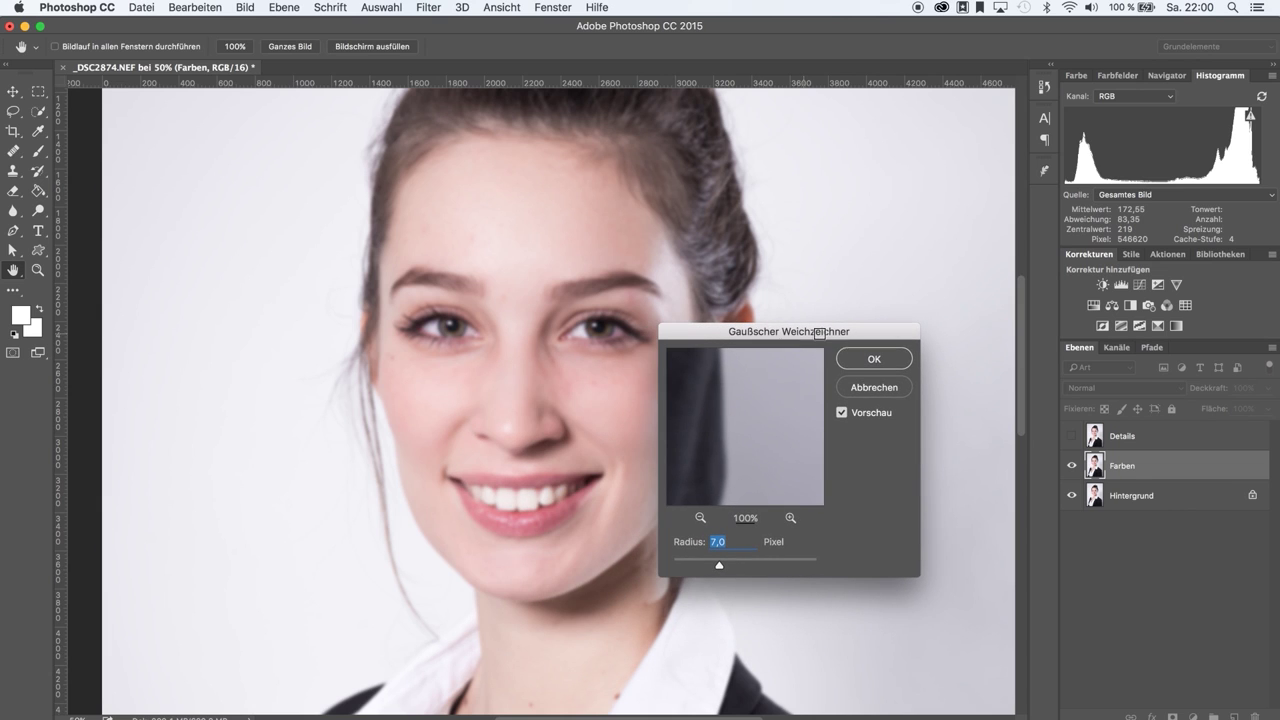
pyautogui.write('12')
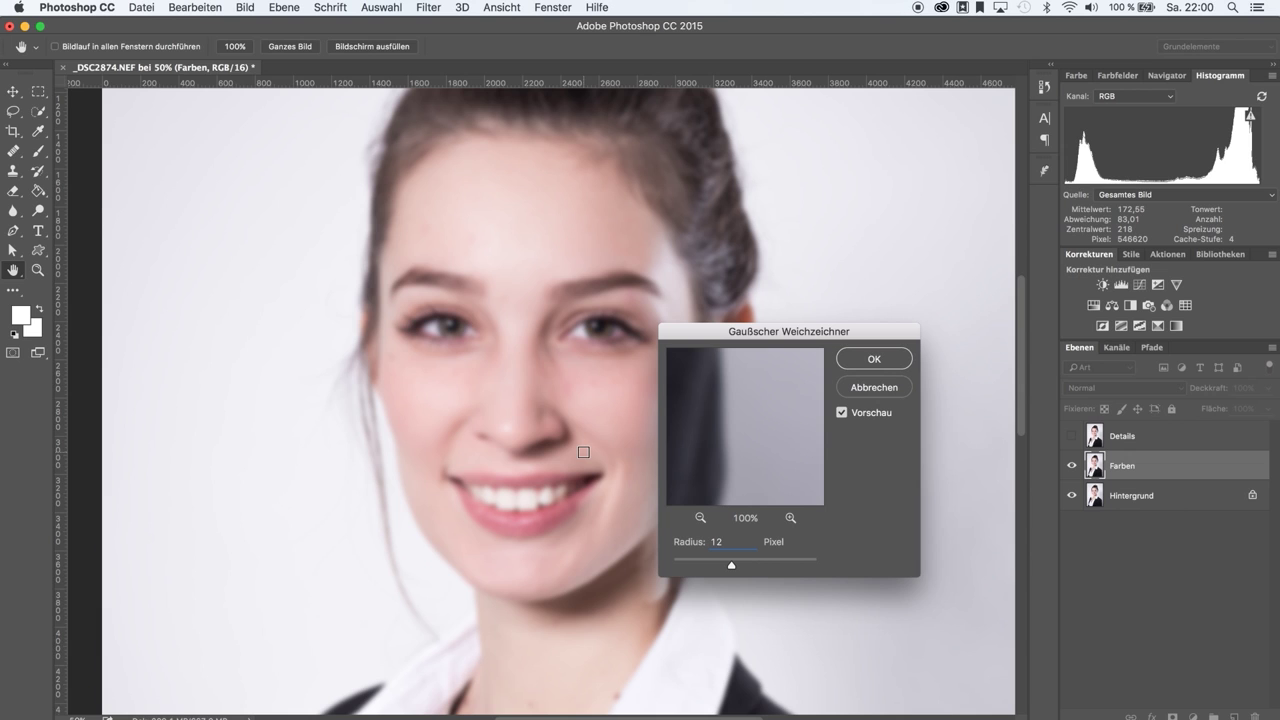
pyautogui.click(866, 398)
pyautogui.press('z')
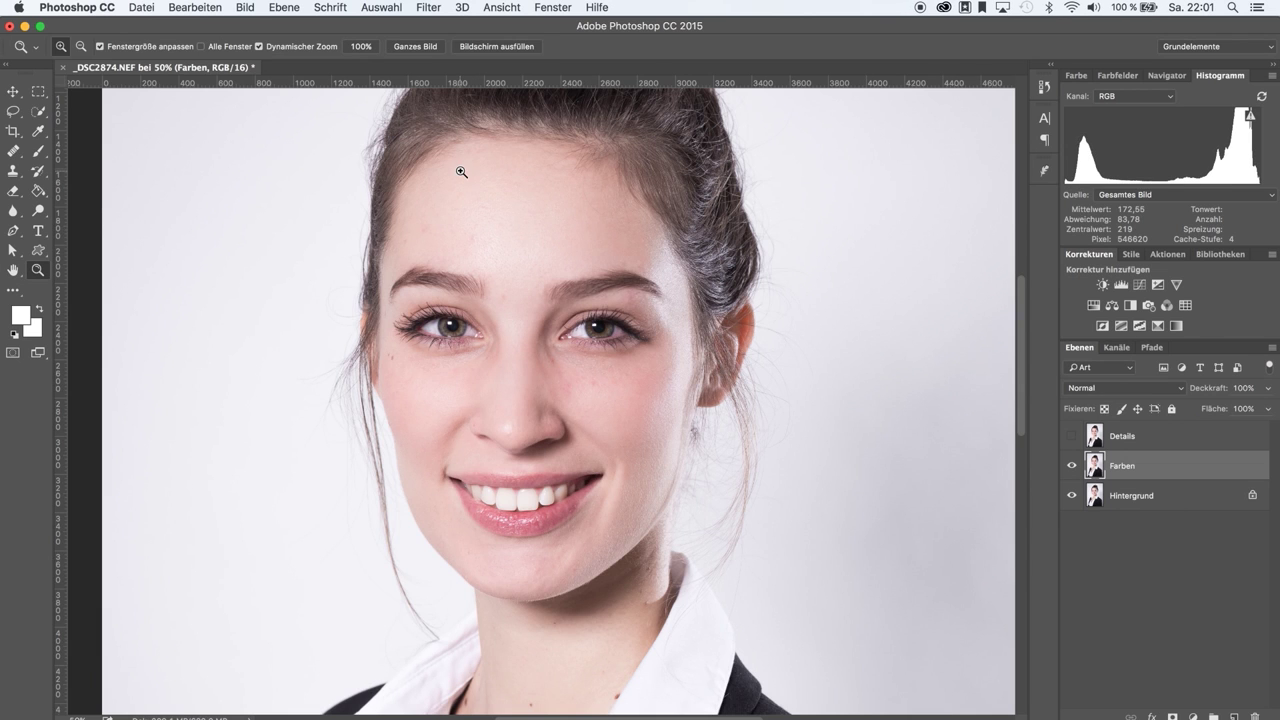
# Step: Smooth the Farben layer with Helligkeit interpolieren at radius 15
pyautogui.click(430, 7)
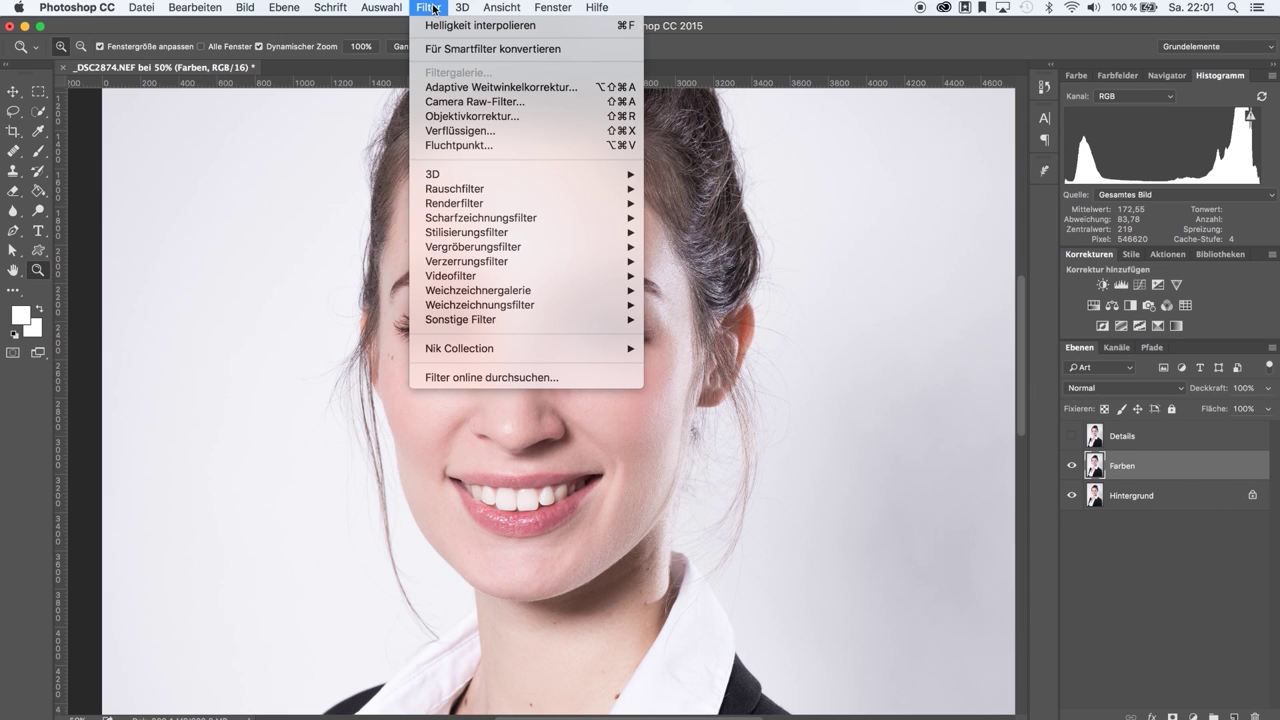
pyautogui.moveTo(455, 189)
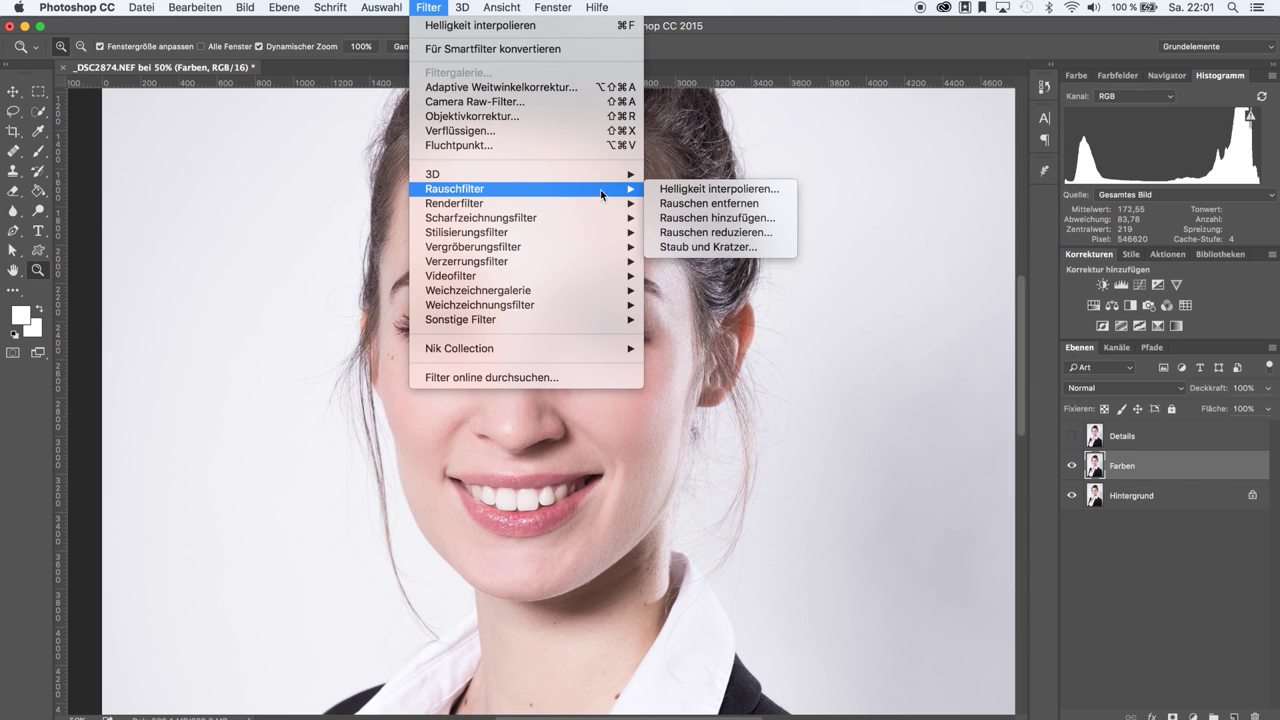
pyautogui.click(710, 188)
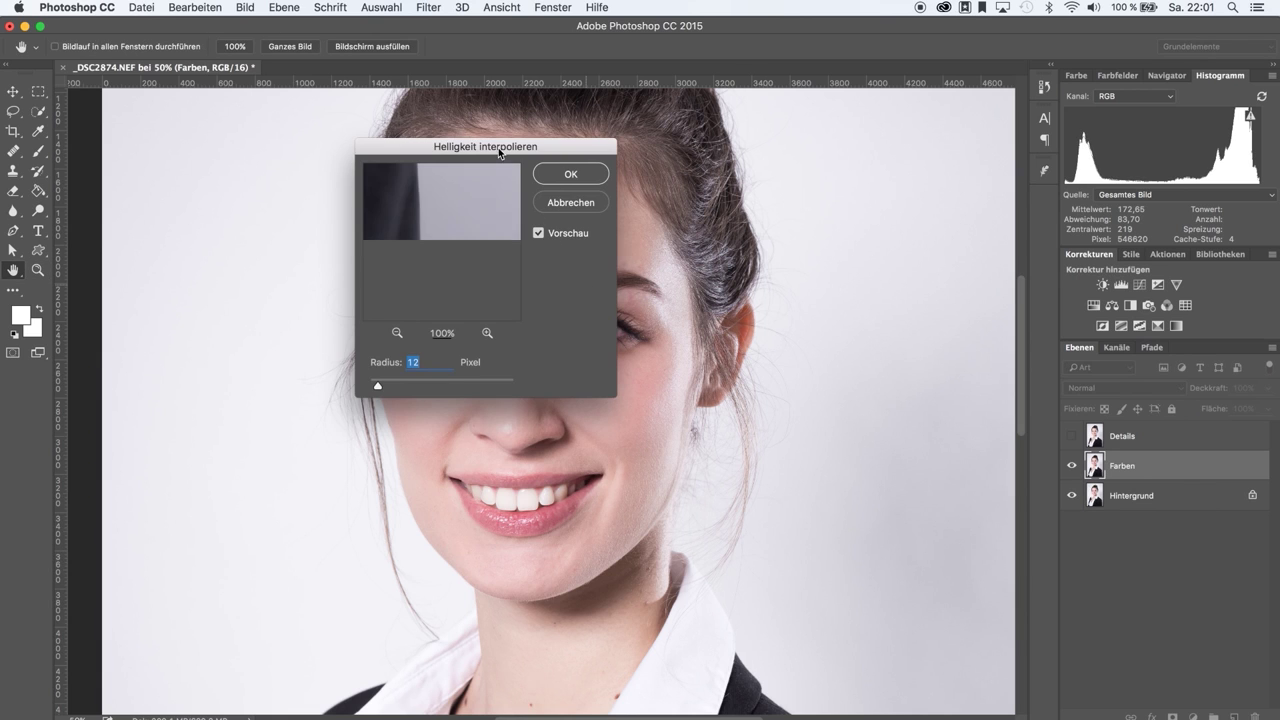
pyautogui.moveTo(499, 152); pyautogui.dragTo(856, 282)
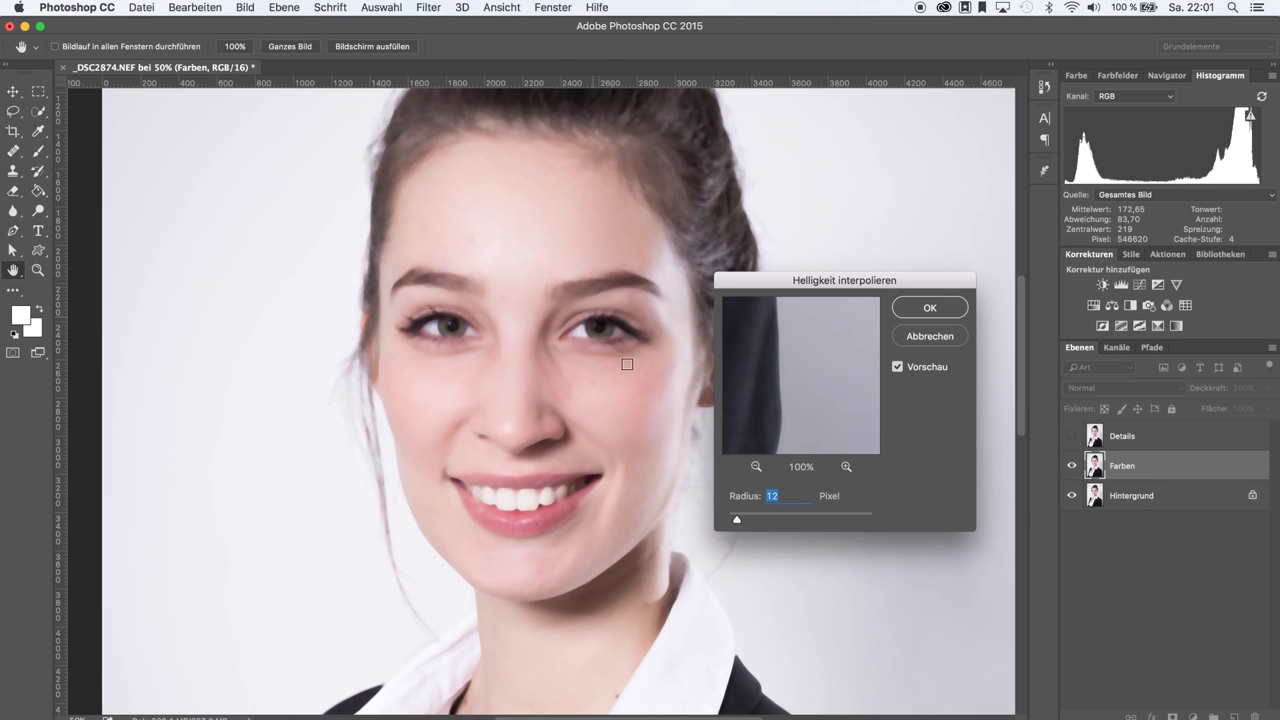
pyautogui.write('15')
pyautogui.click(935, 311)
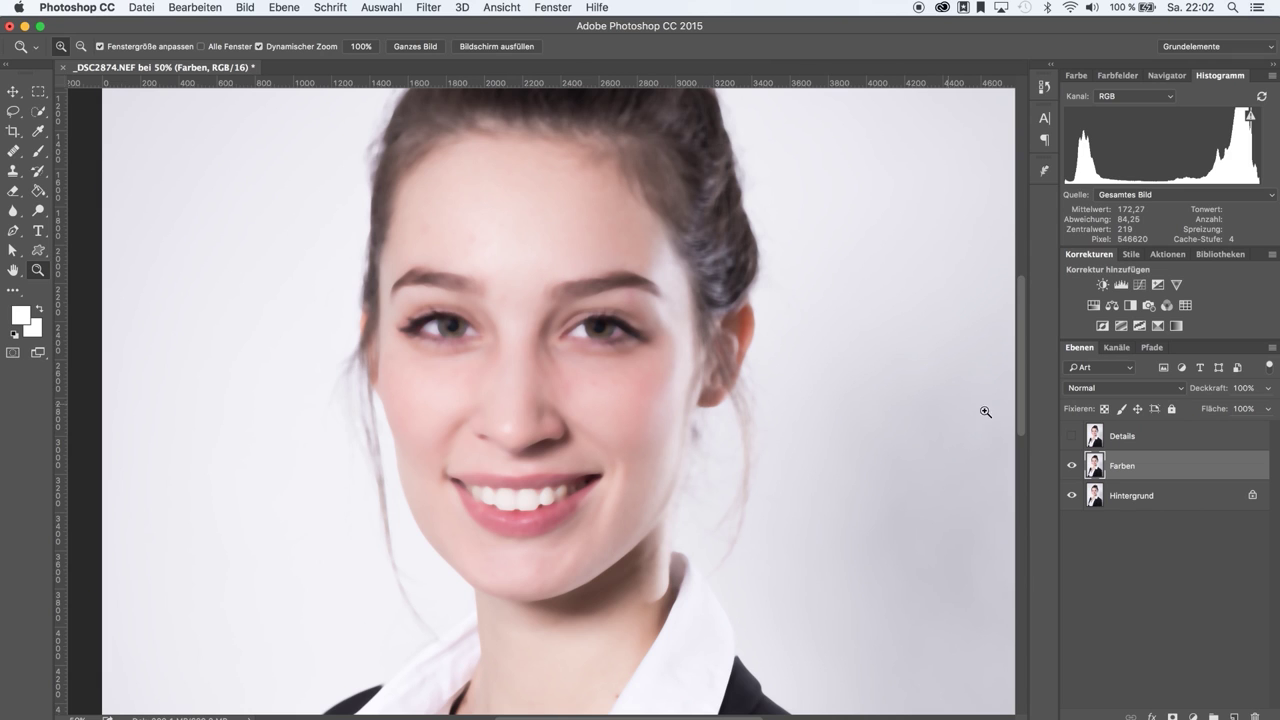
# Step: Show Details and apply inverted Farben to it with Addieren, scale 2, offset 0
pyautogui.click(1072, 437)
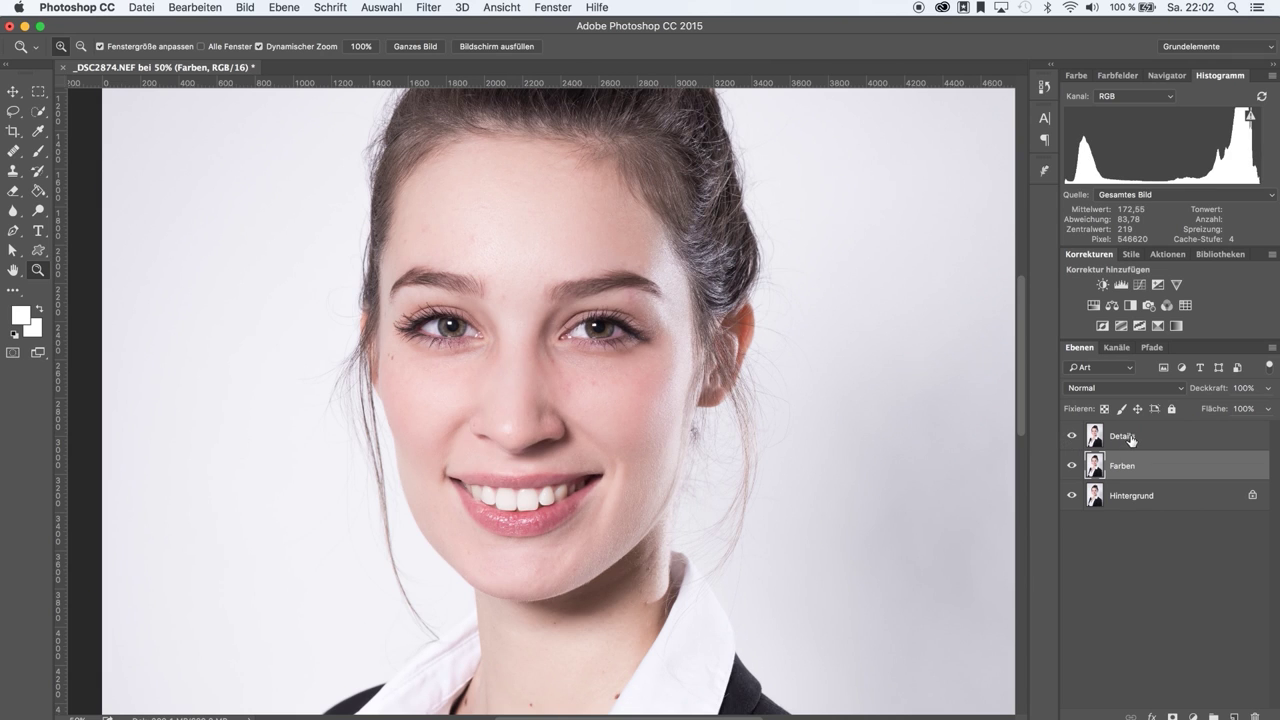
pyautogui.click(1133, 440)
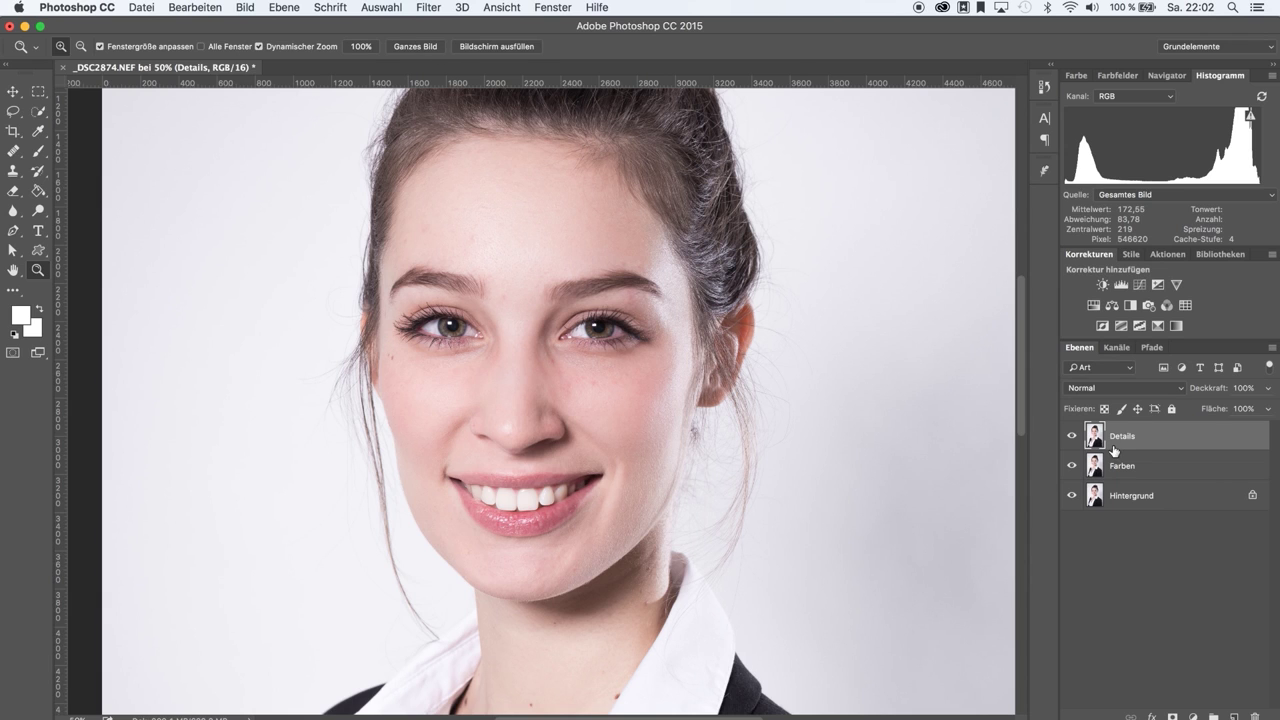
pyautogui.click(247, 6)
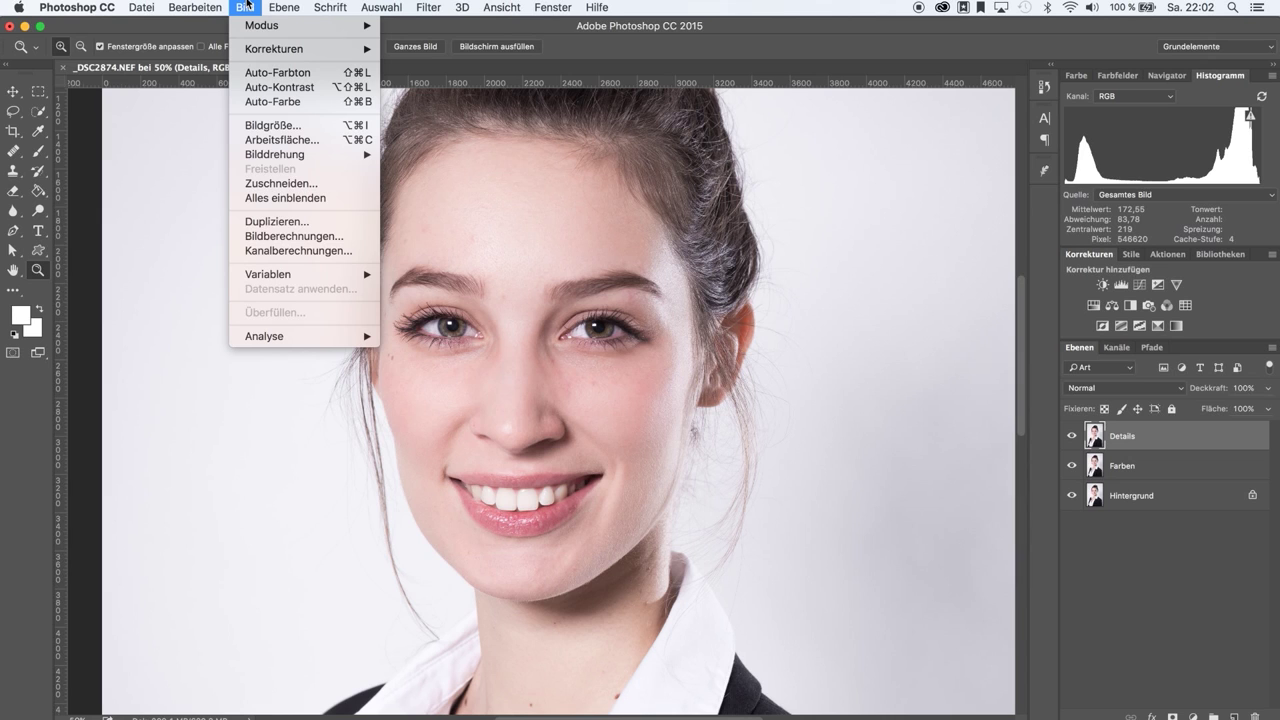
pyautogui.click(321, 236)
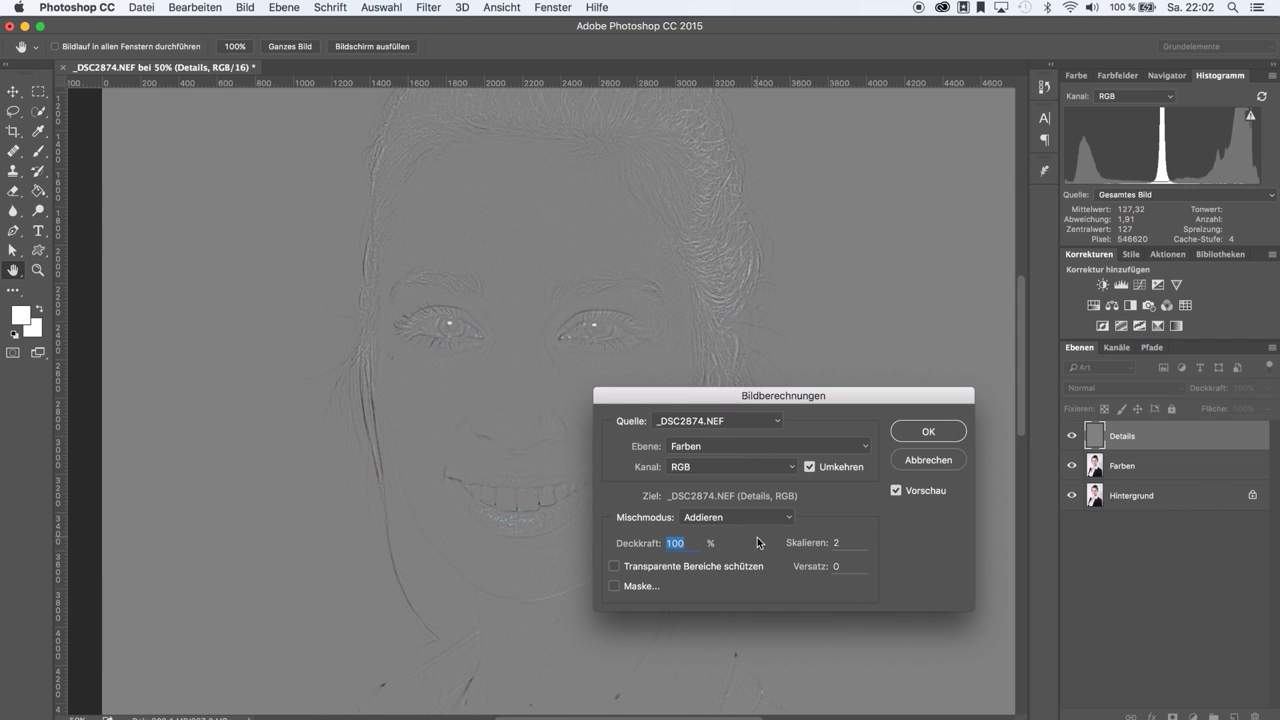
pyautogui.click(742, 451)
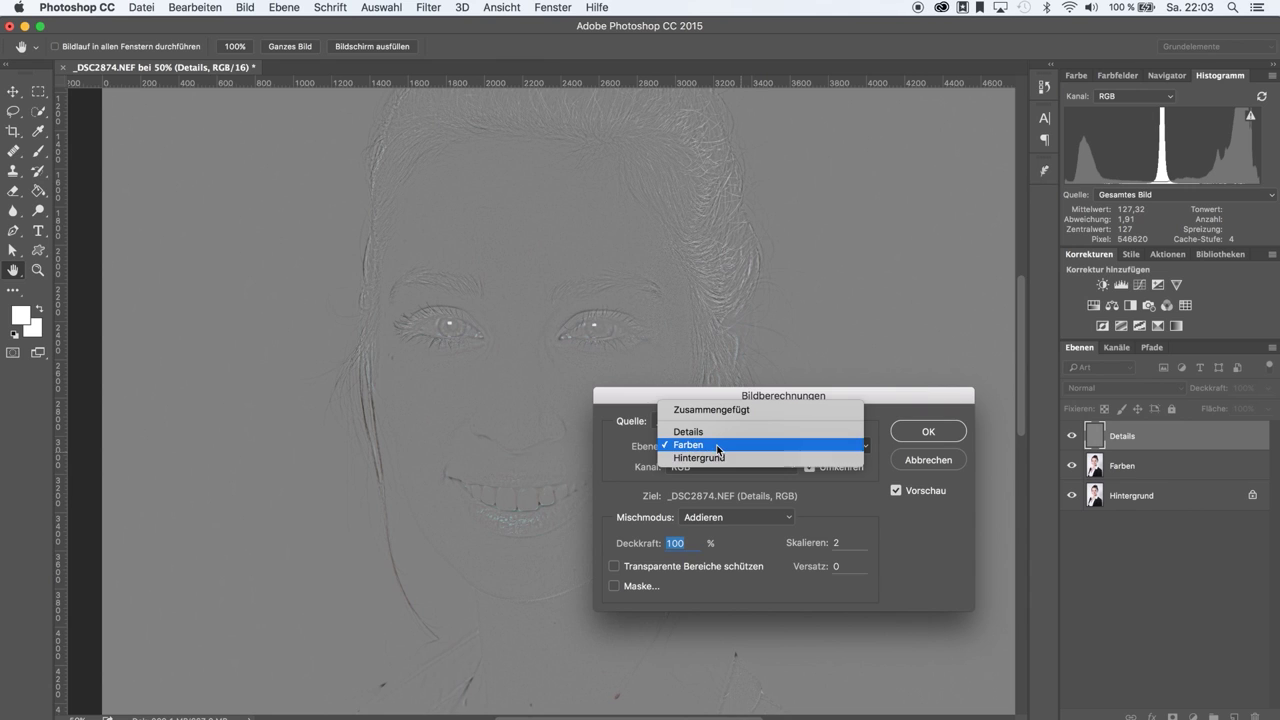
pyautogui.click(703, 447)
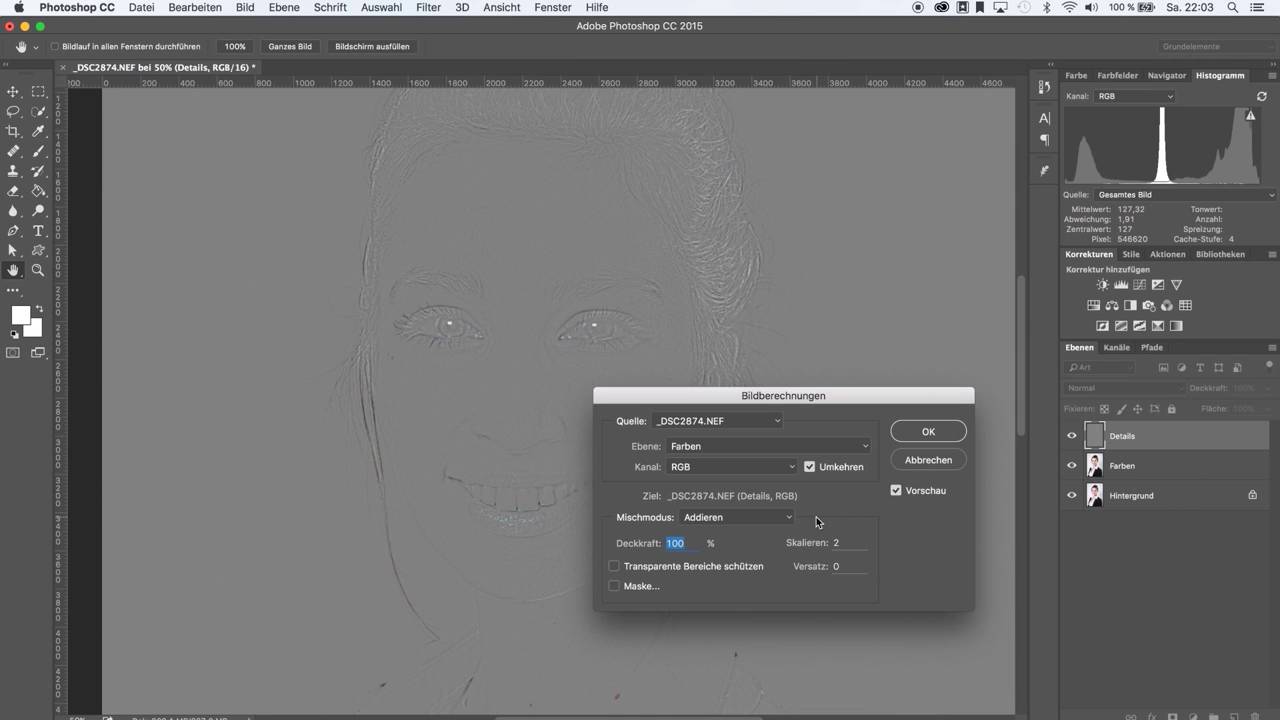
pyautogui.click(710, 518)
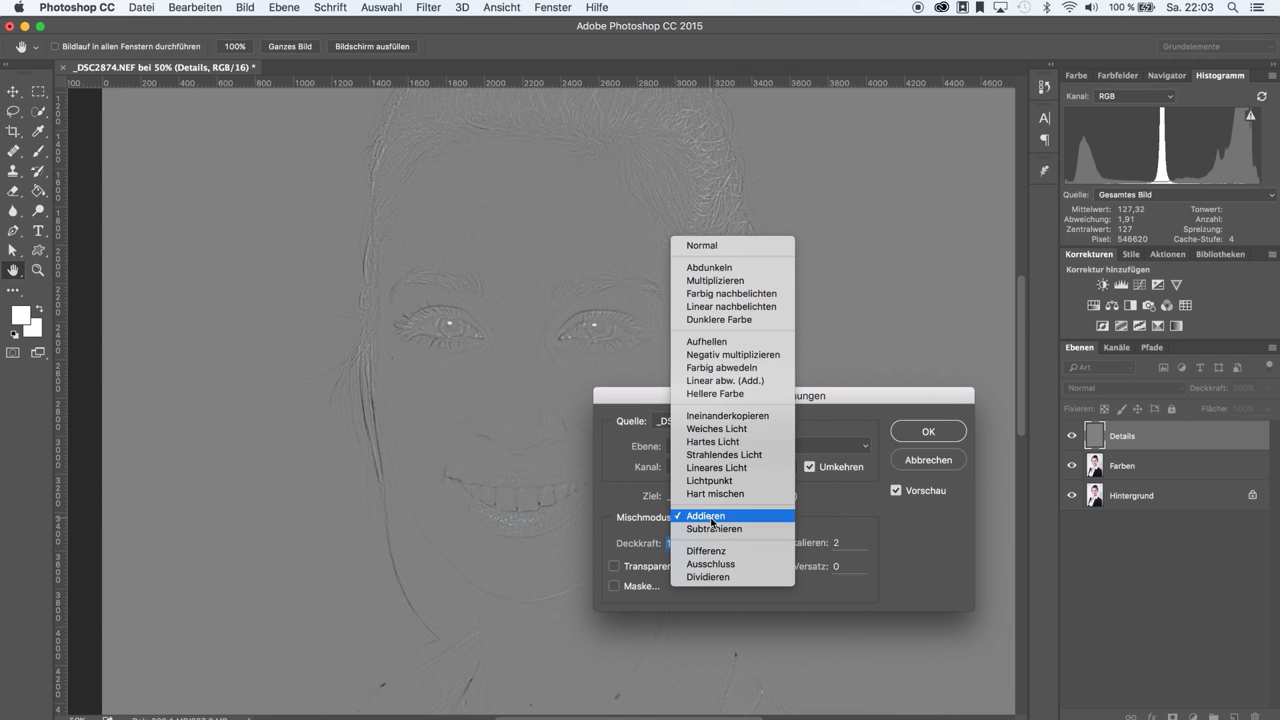
pyautogui.click(721, 517)
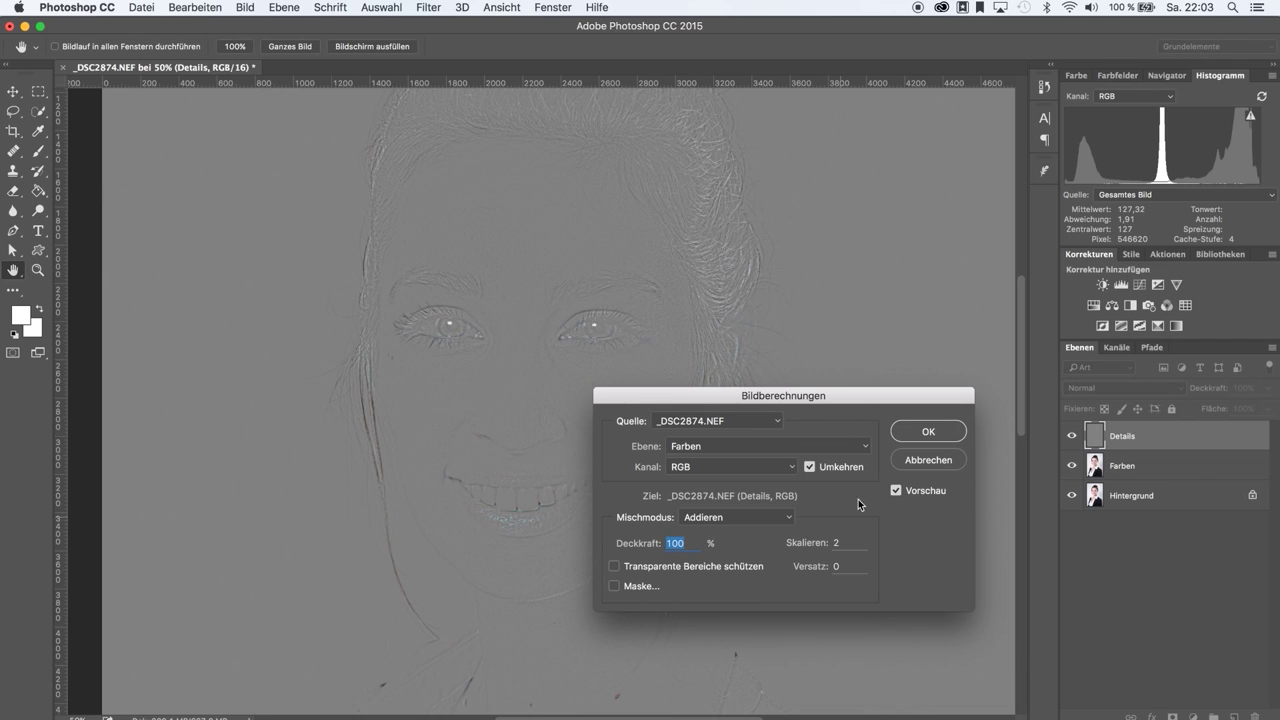
pyautogui.click(926, 433)
pyautogui.press('Return')
pyautogui.press('z')
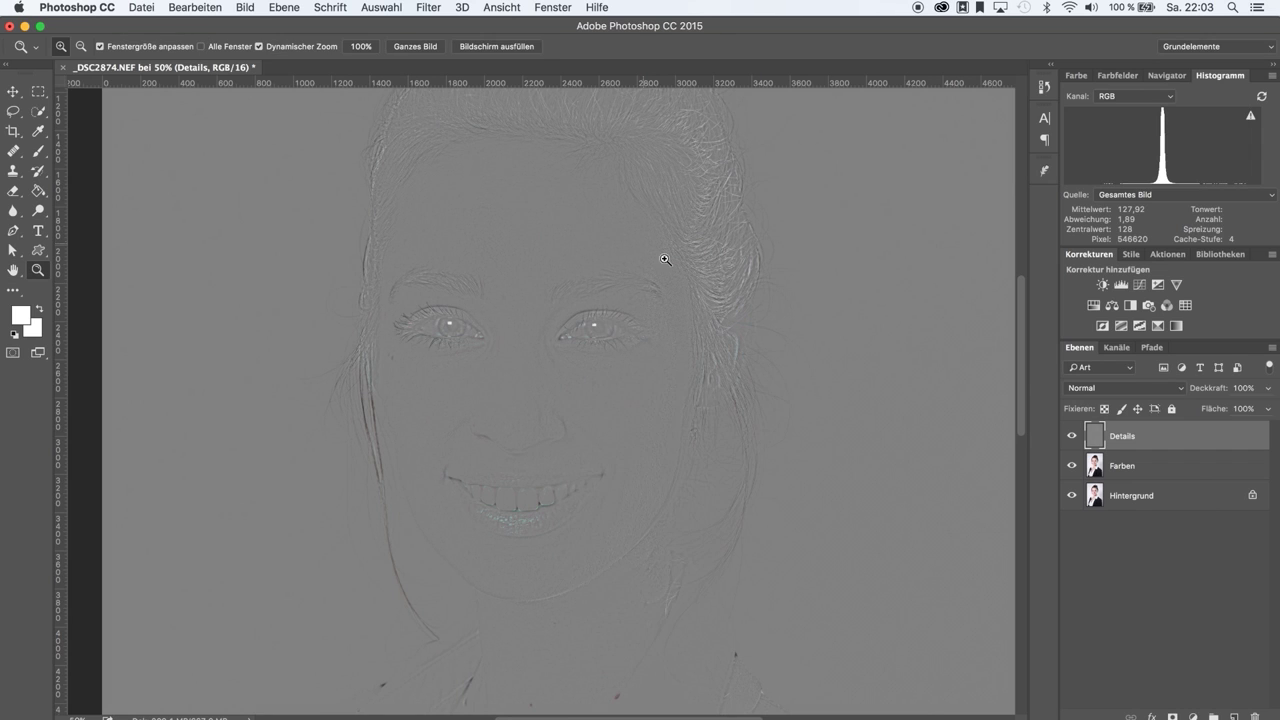
# Step: Set the Details layer's blend mode to Lineares Licht
pyautogui.scroll(1, 824, 225)
pyautogui.scroll(2, 824, 225)
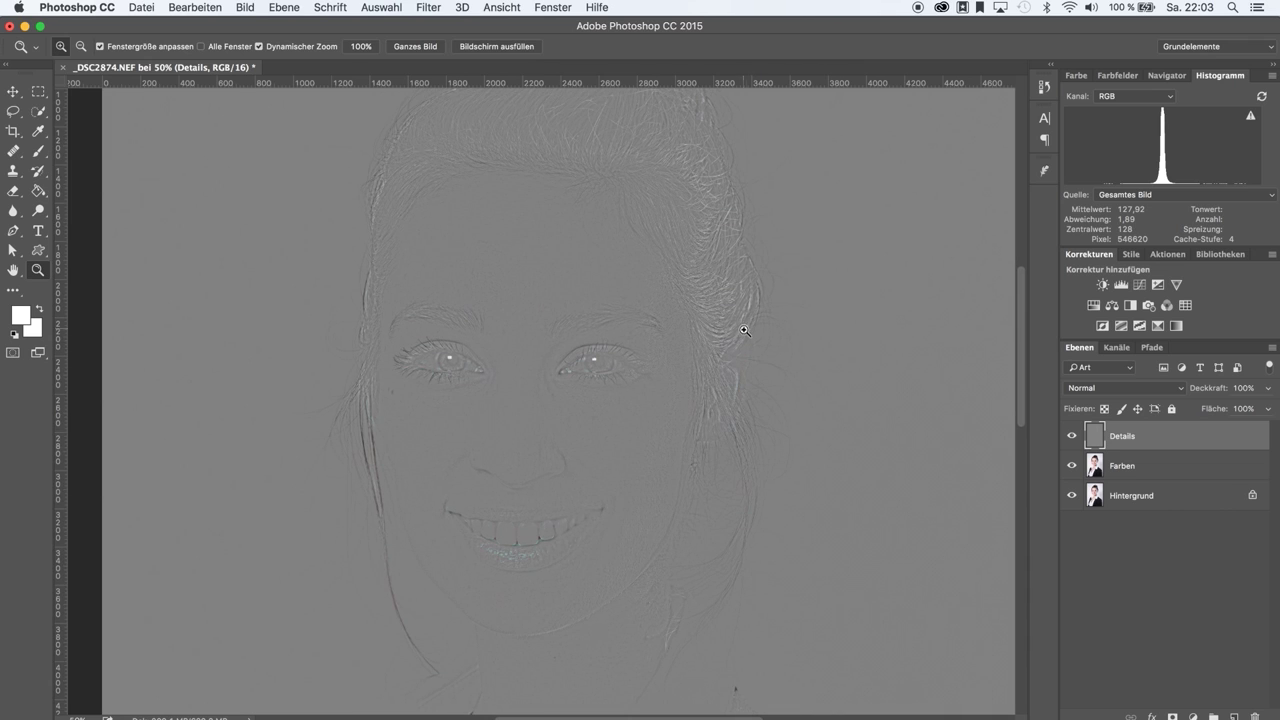
pyautogui.click(1110, 395)
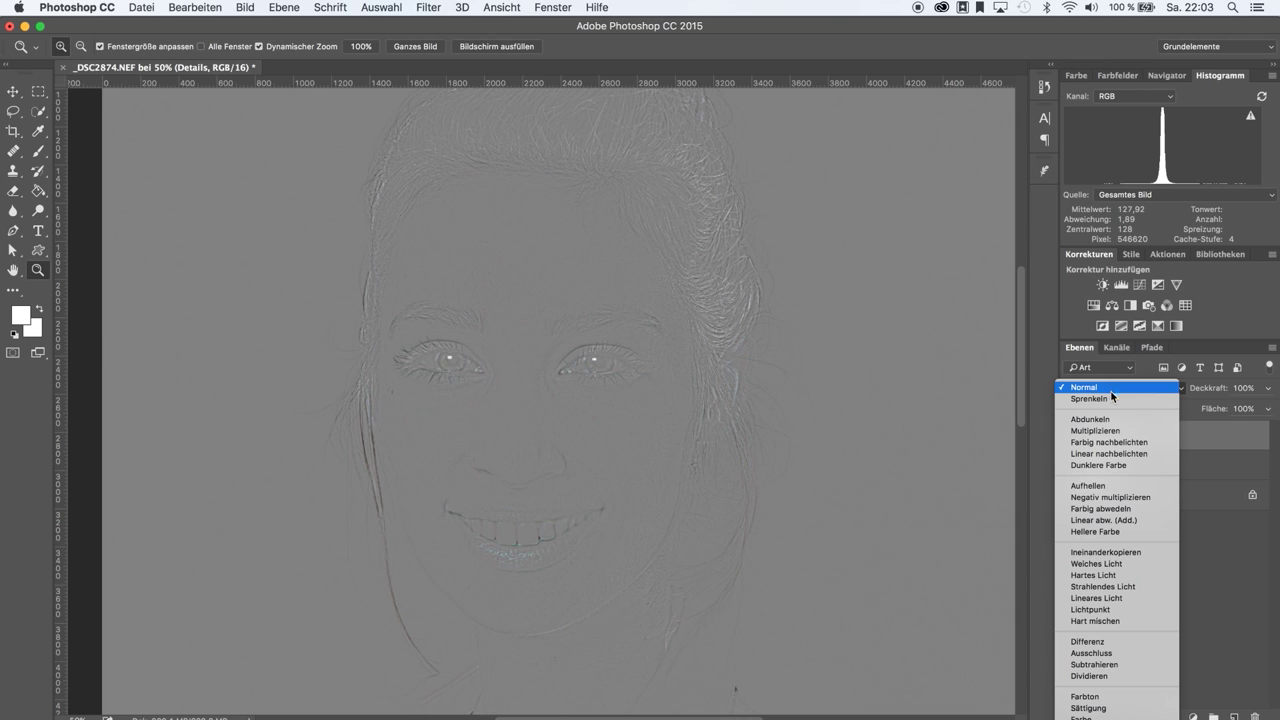
pyautogui.click(1118, 599)
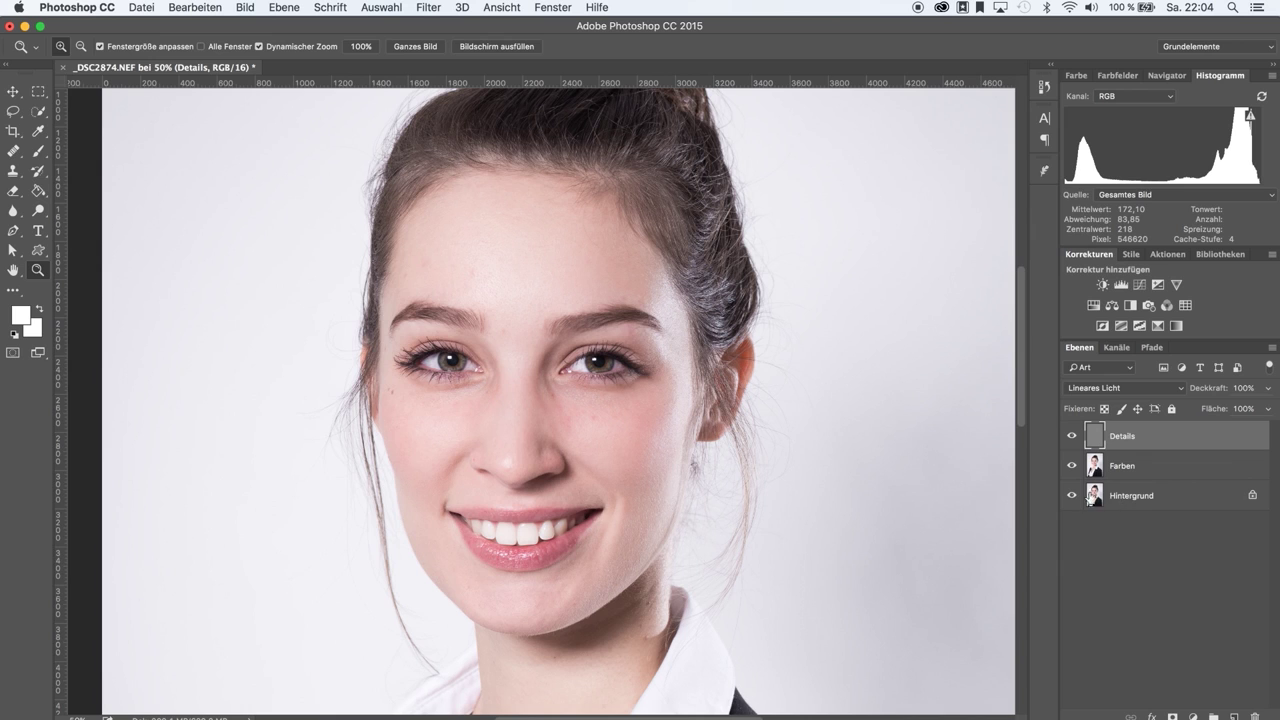
pyautogui.press('alt')
# Step: Solo the Hintergrund layer to compare with the original, then restore all layers
pyautogui.keyDown('alt'); pyautogui.click(1071, 497); pyautogui.keyUp('alt')
pyautogui.keyDown('alt'); pyautogui.click(1070, 497); pyautogui.keyUp('alt')
pyautogui.keyDown('alt'); pyautogui.click(1071, 499); pyautogui.keyUp('alt')
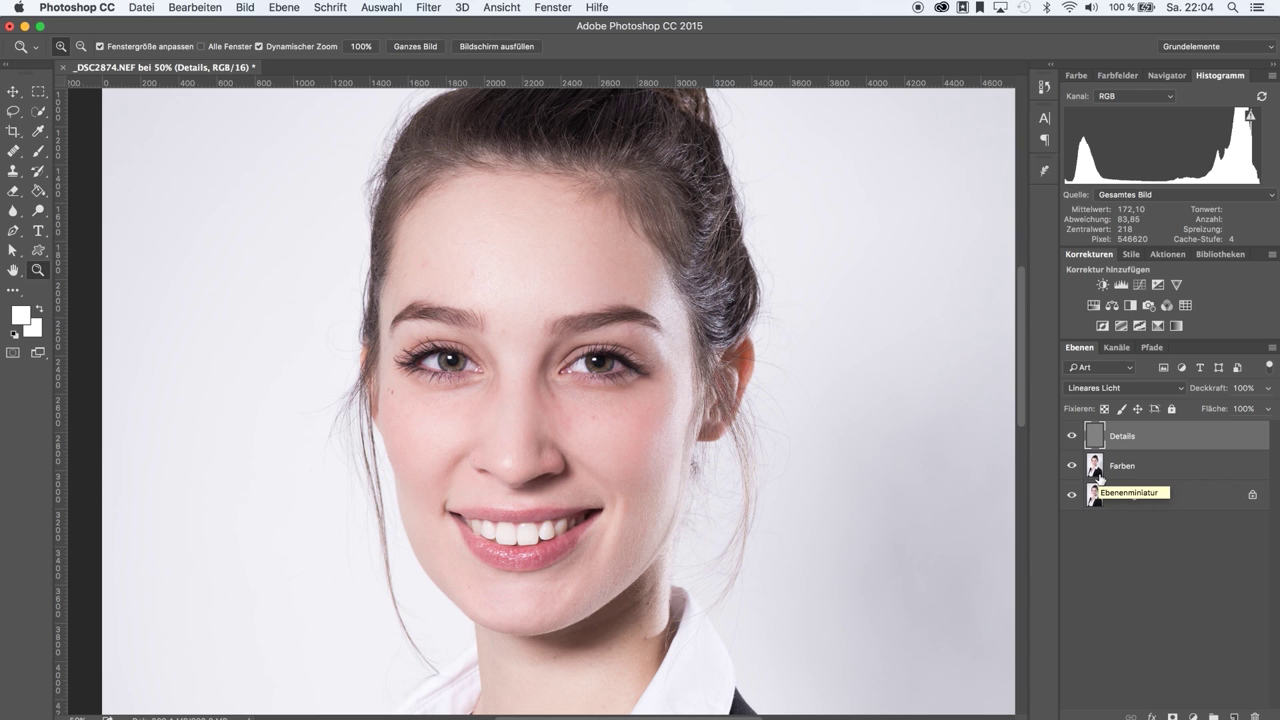
# Step: Zoom to 200% on the cheek beside the nose
pyautogui.click(567, 412)
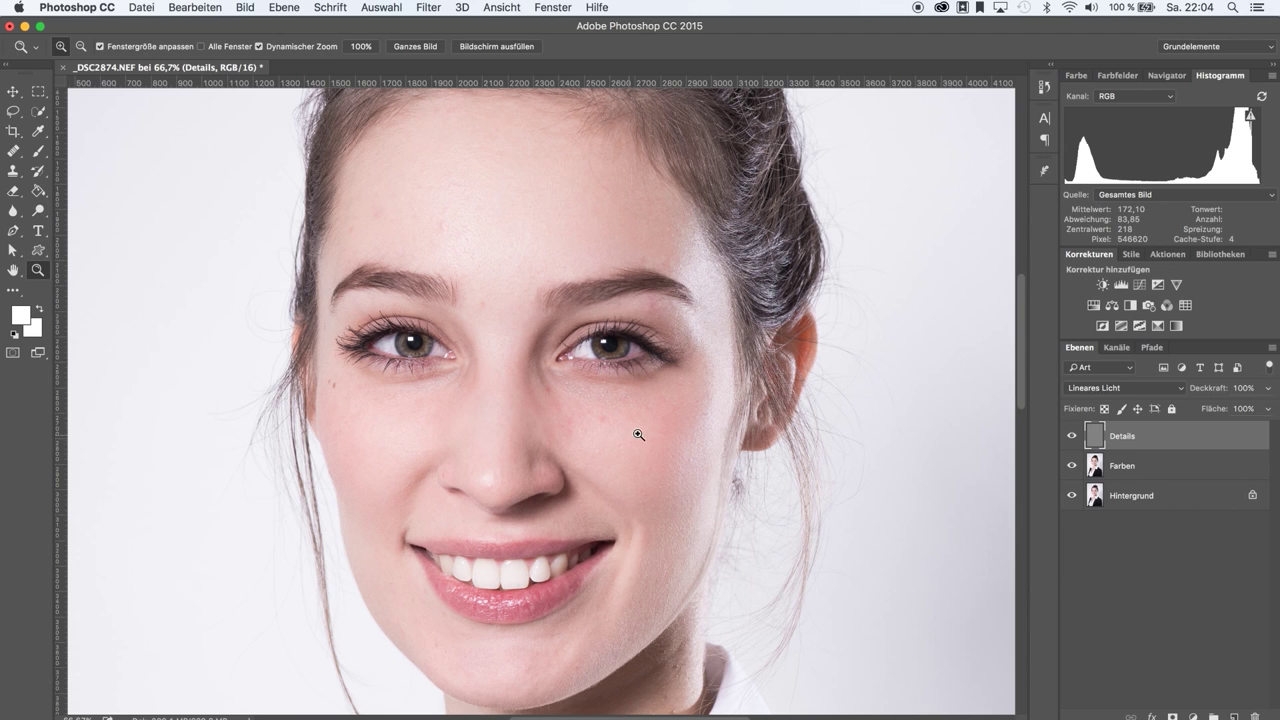
pyautogui.click(576, 447)
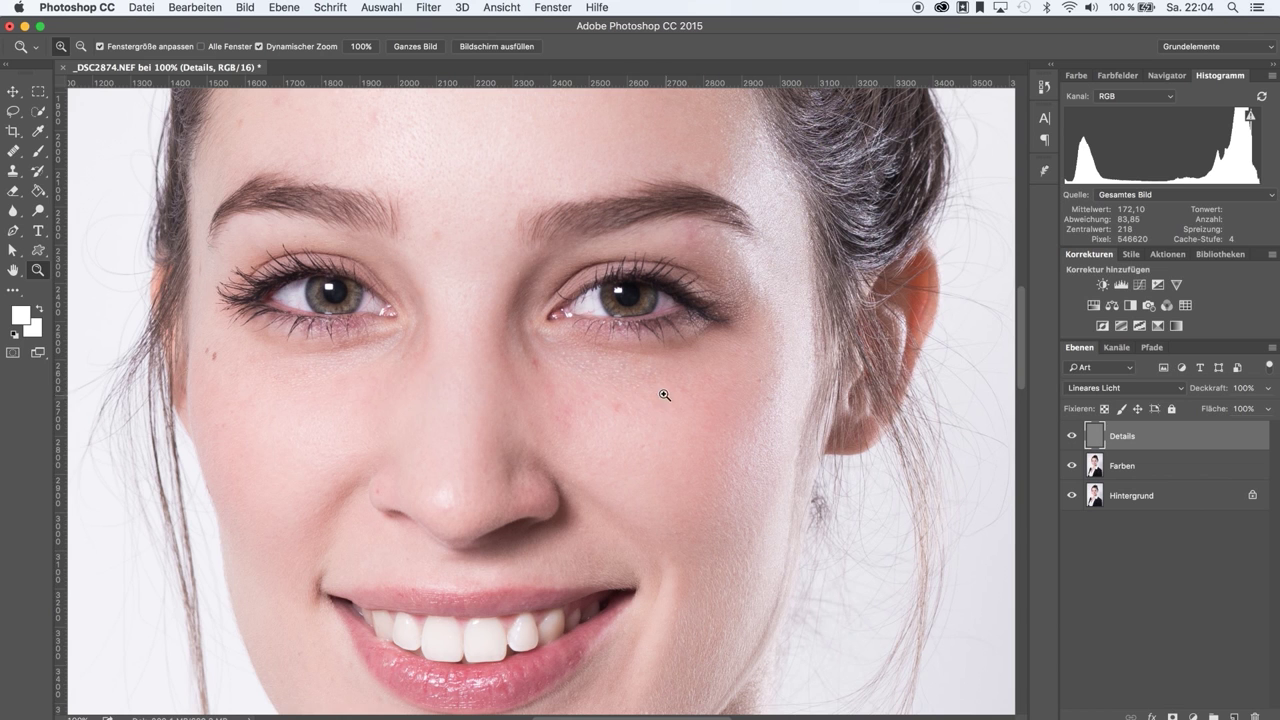
pyautogui.click(570, 427)
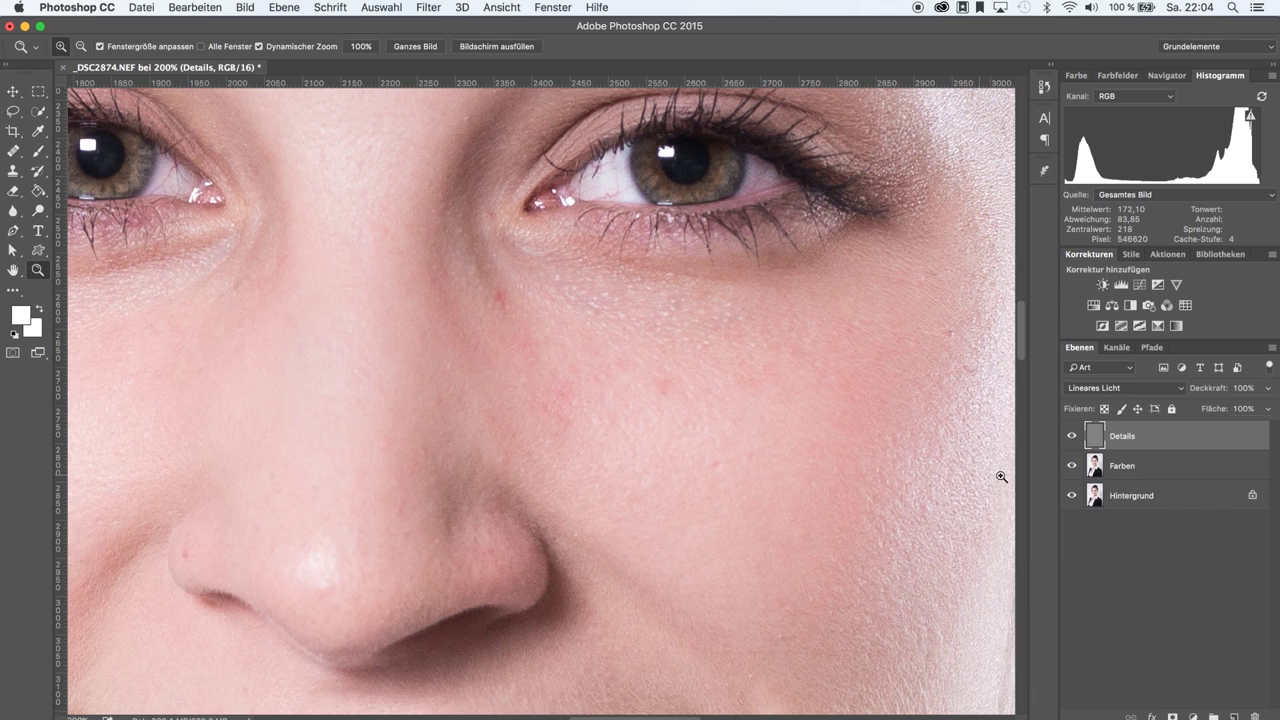
# Step: Return Details to Normal and add a Levels layer with inputs 109 and 152
pyautogui.click(1090, 389)
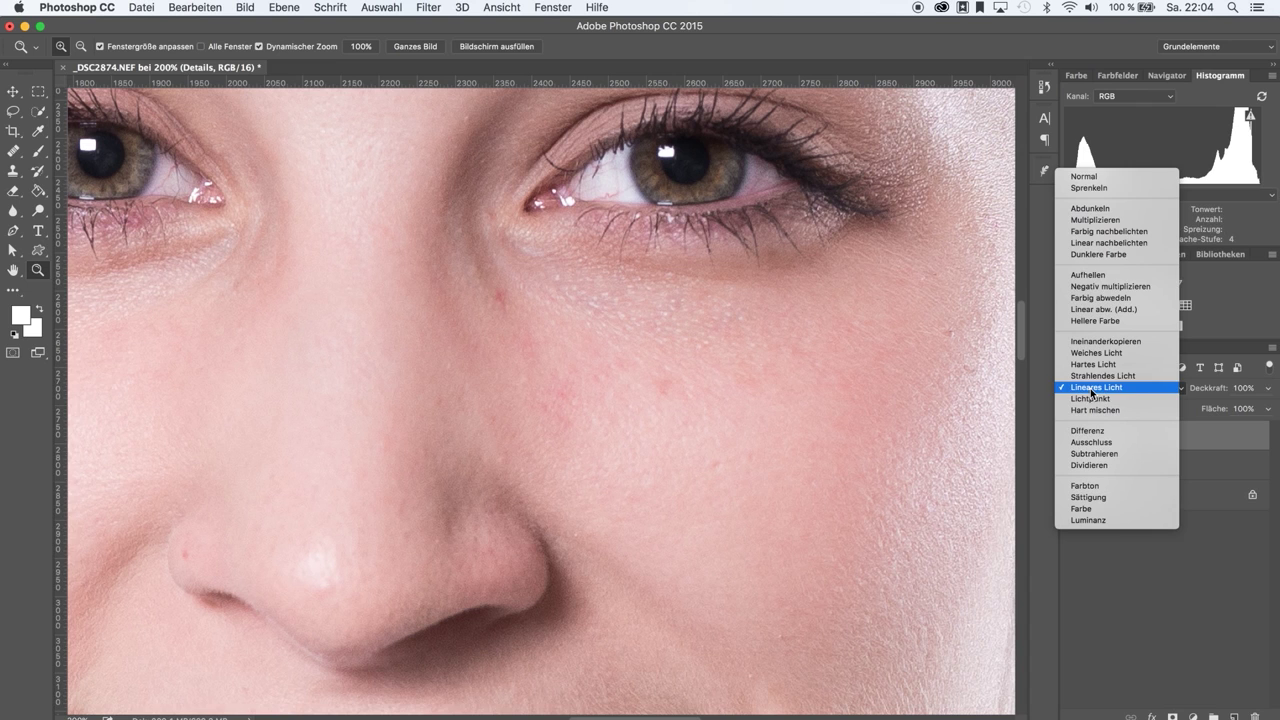
pyautogui.click(1122, 177)
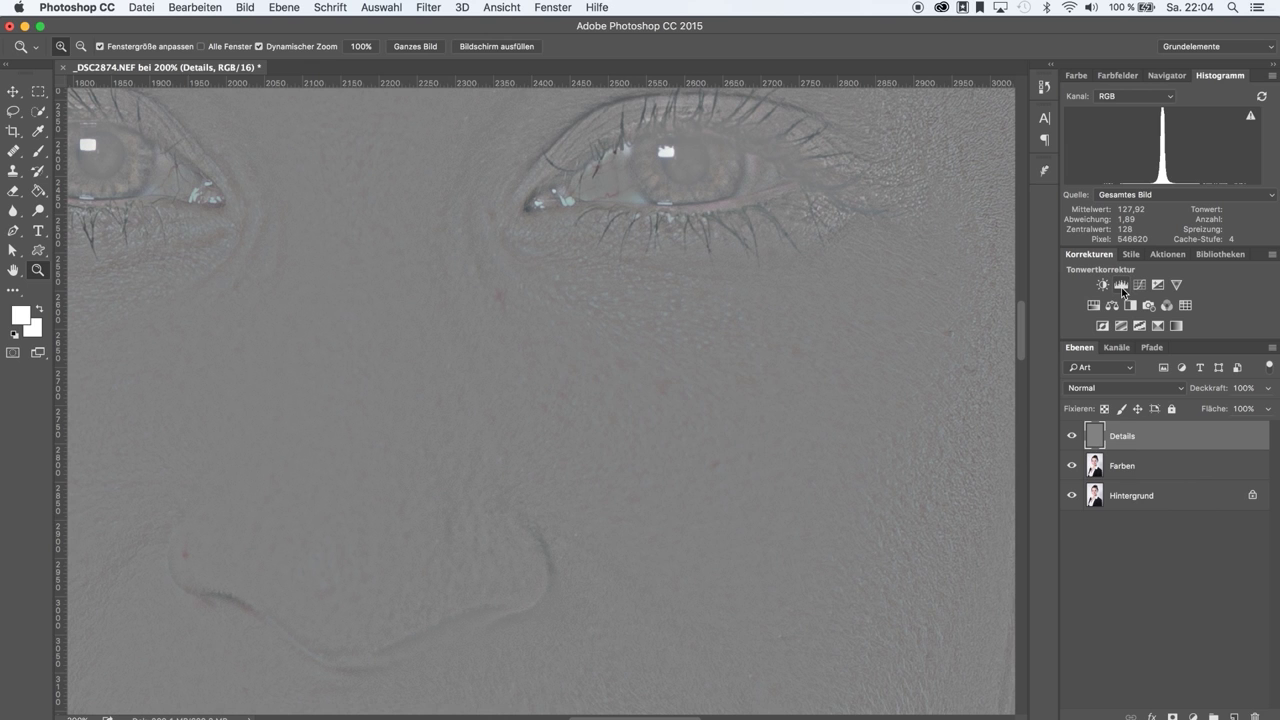
pyautogui.click(1121, 287)
pyautogui.moveTo(603, 518); pyautogui.dragTo(668, 520)
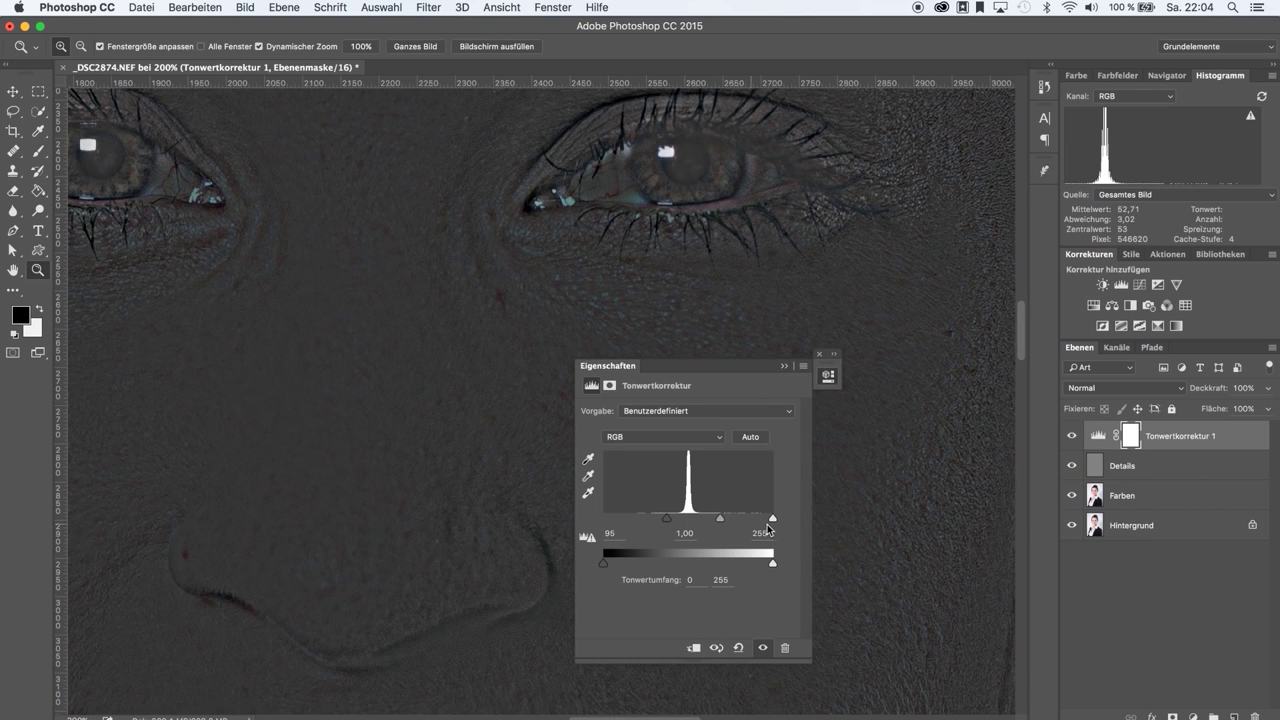
pyautogui.moveTo(771, 520); pyautogui.dragTo(677, 519)
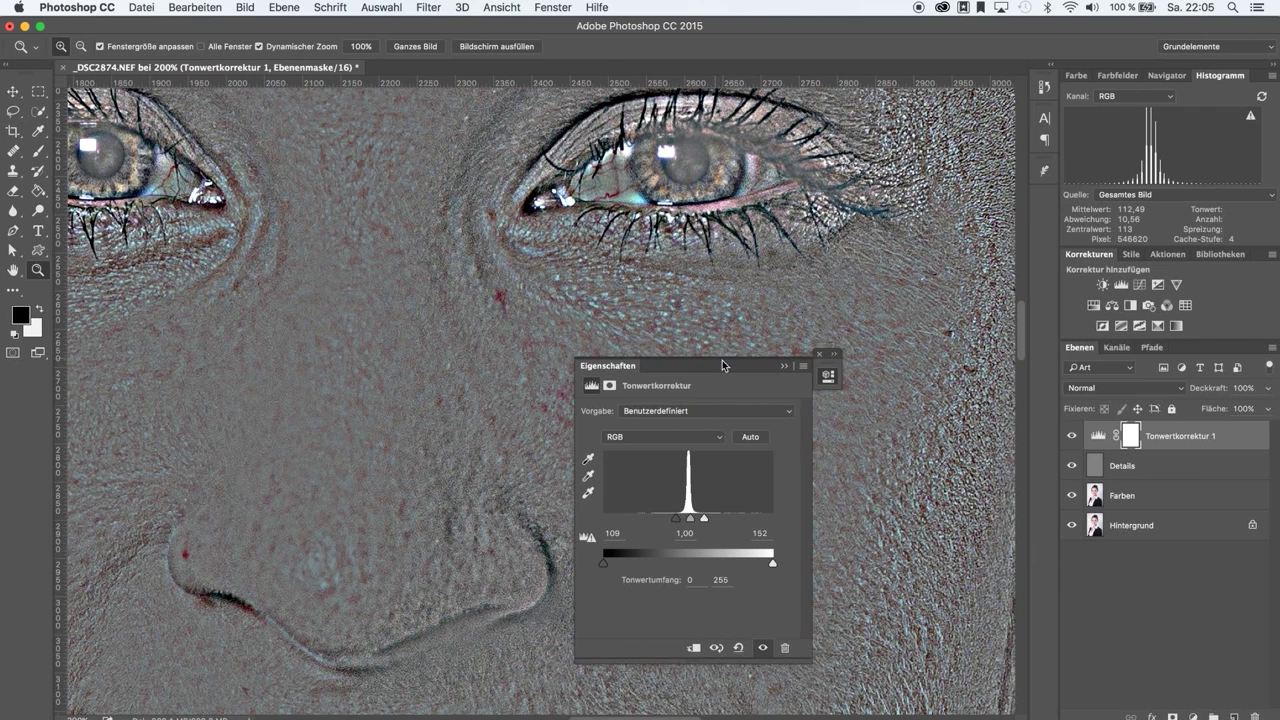
pyautogui.moveTo(729, 367); pyautogui.dragTo(905, 378)
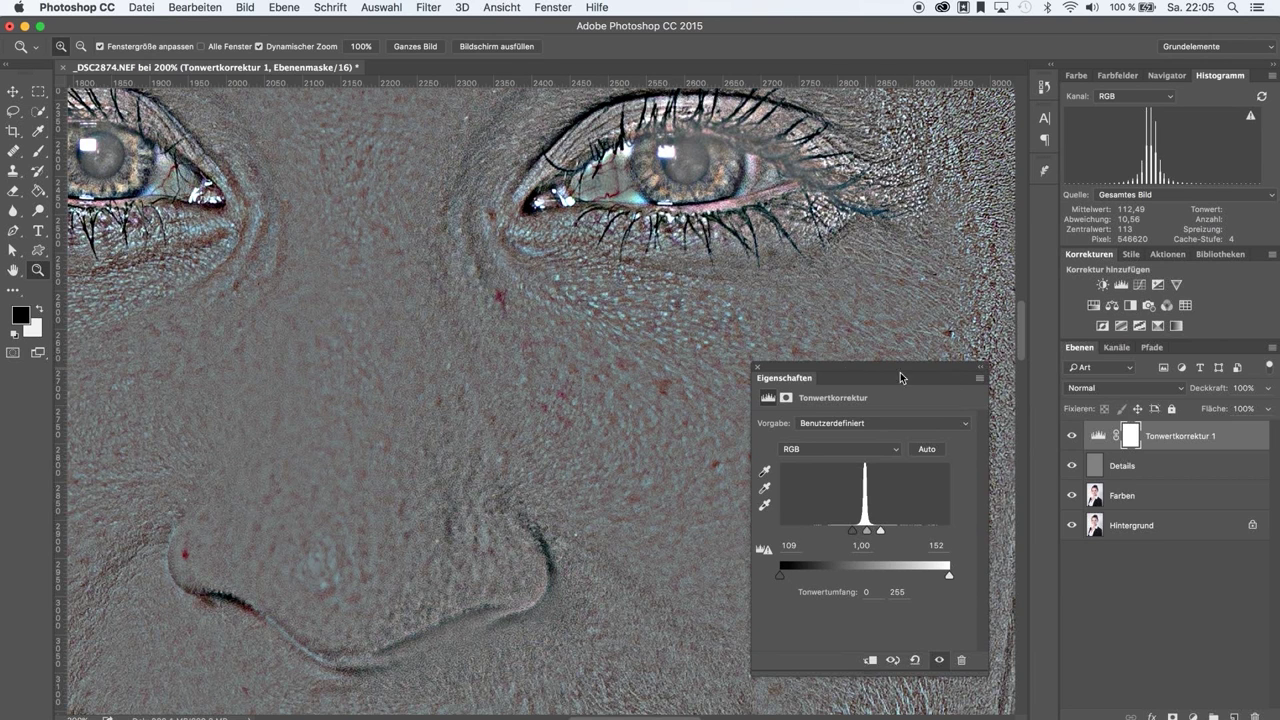
pyautogui.click(980, 367)
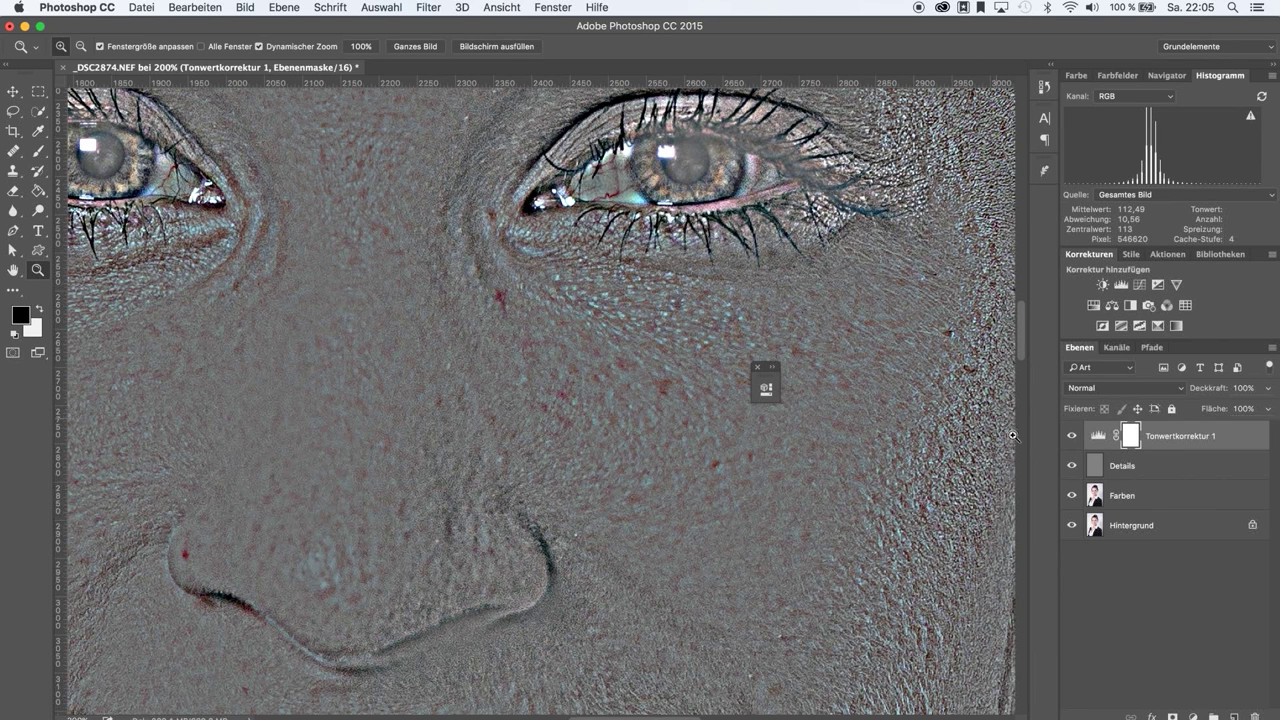
# Step: Select Details and set the Clone Stamp brush to 37 px at 85% hardness
pyautogui.click(1131, 467)
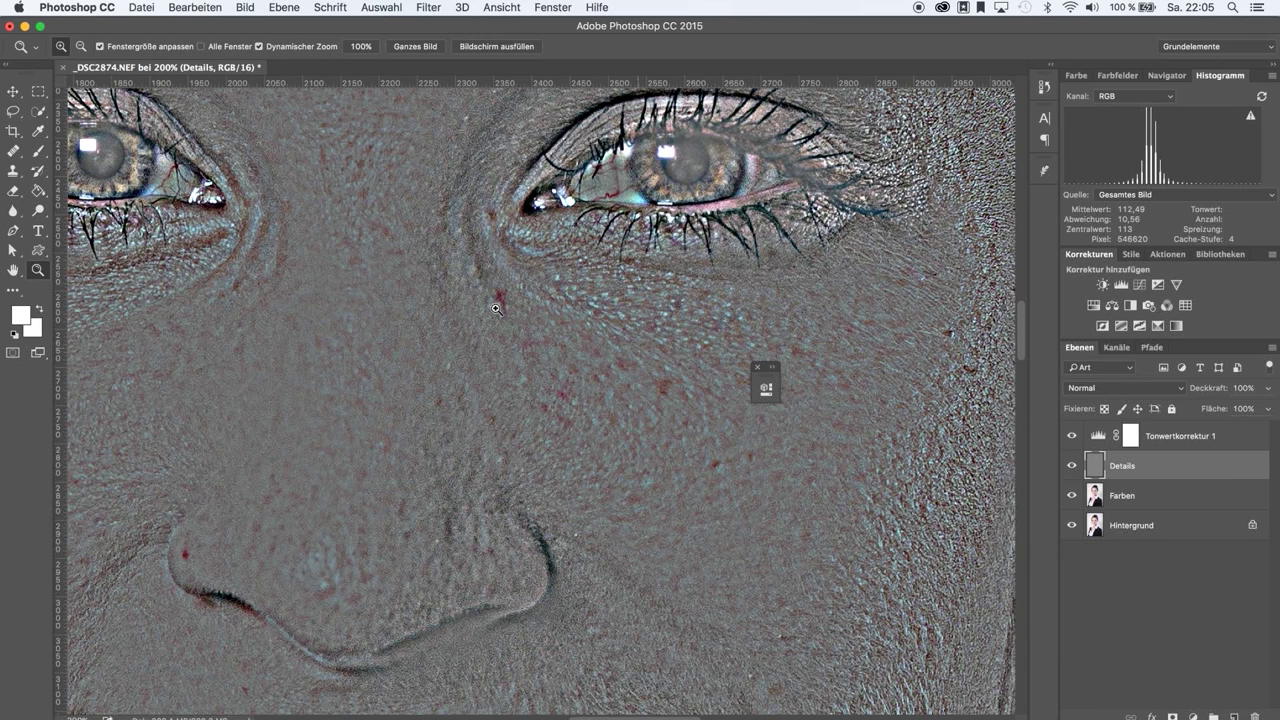
pyautogui.click(16, 174)
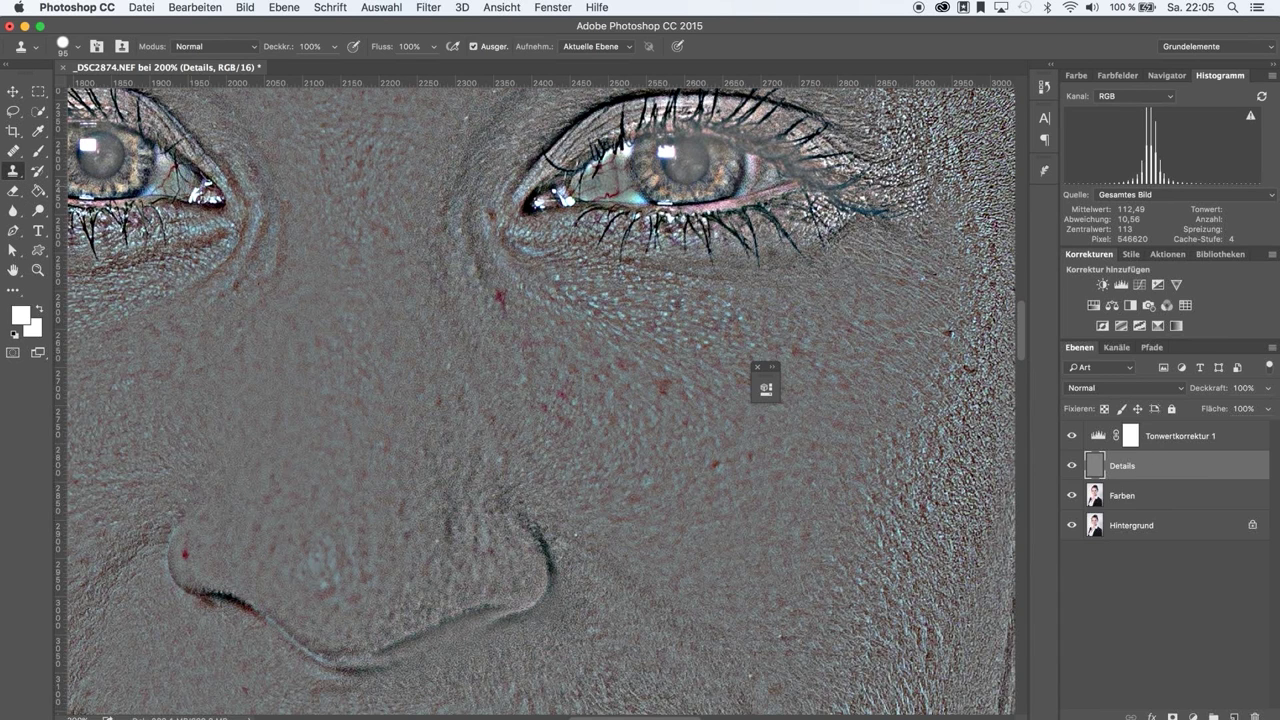
pyautogui.rightClick(589, 356)
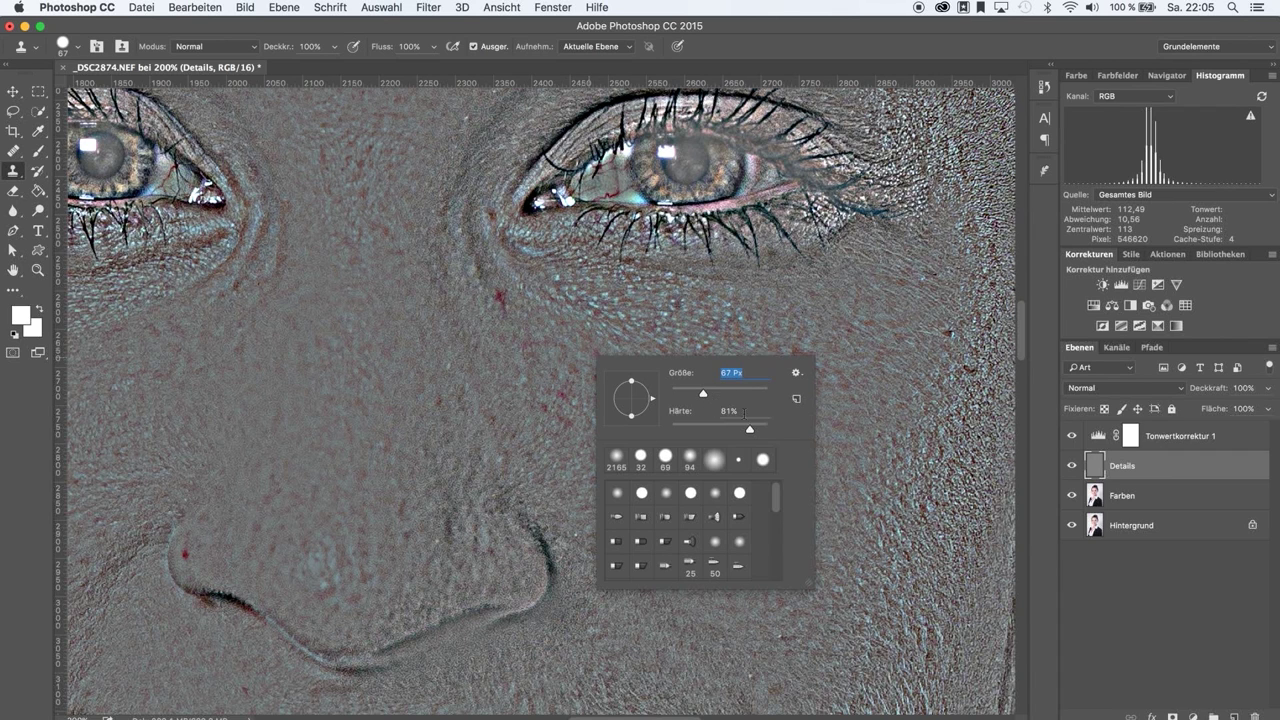
pyautogui.moveTo(750, 428); pyautogui.dragTo(755, 431)
pyautogui.press('Return')
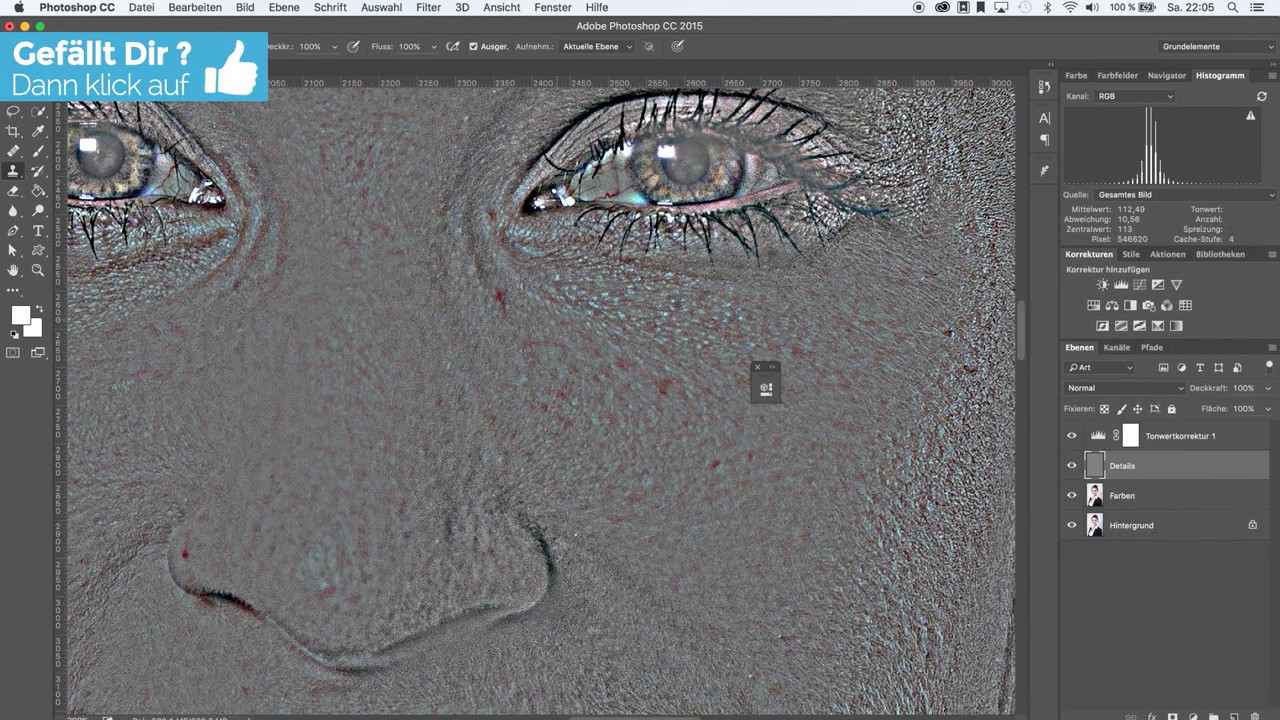
pyautogui.rightClick(557, 322)
pyautogui.click(657, 356)
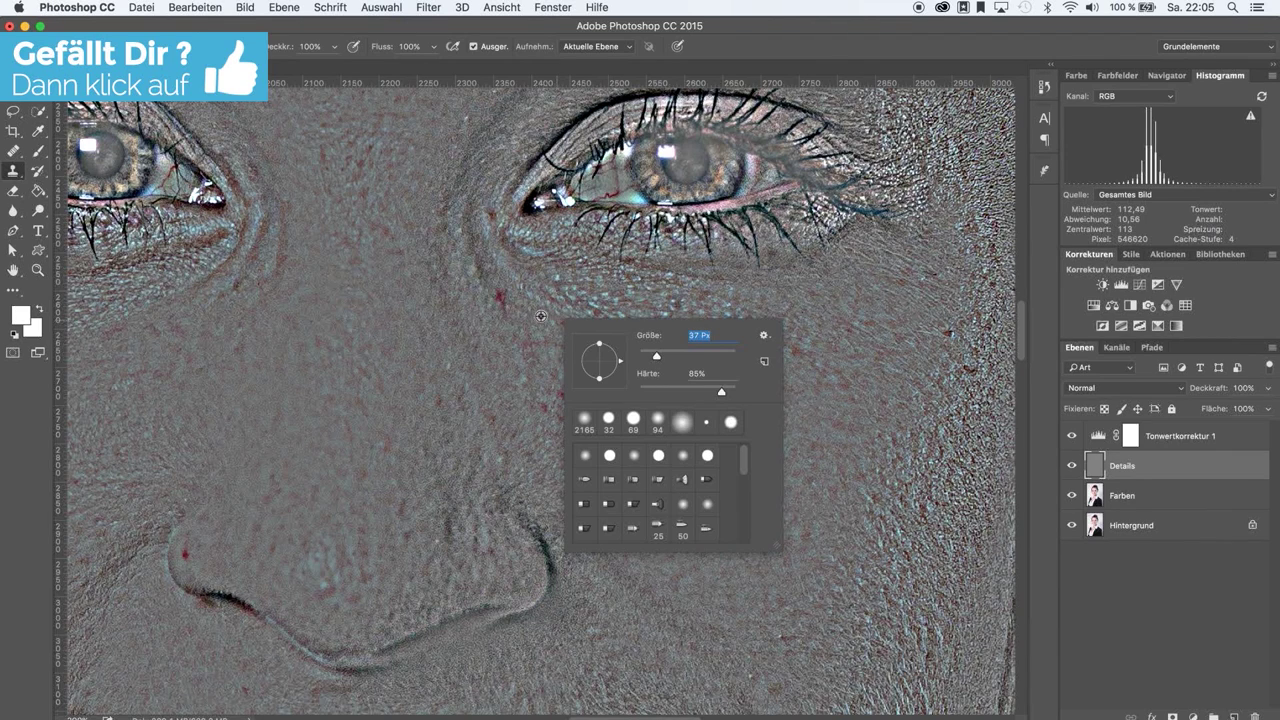
pyautogui.press('Return')
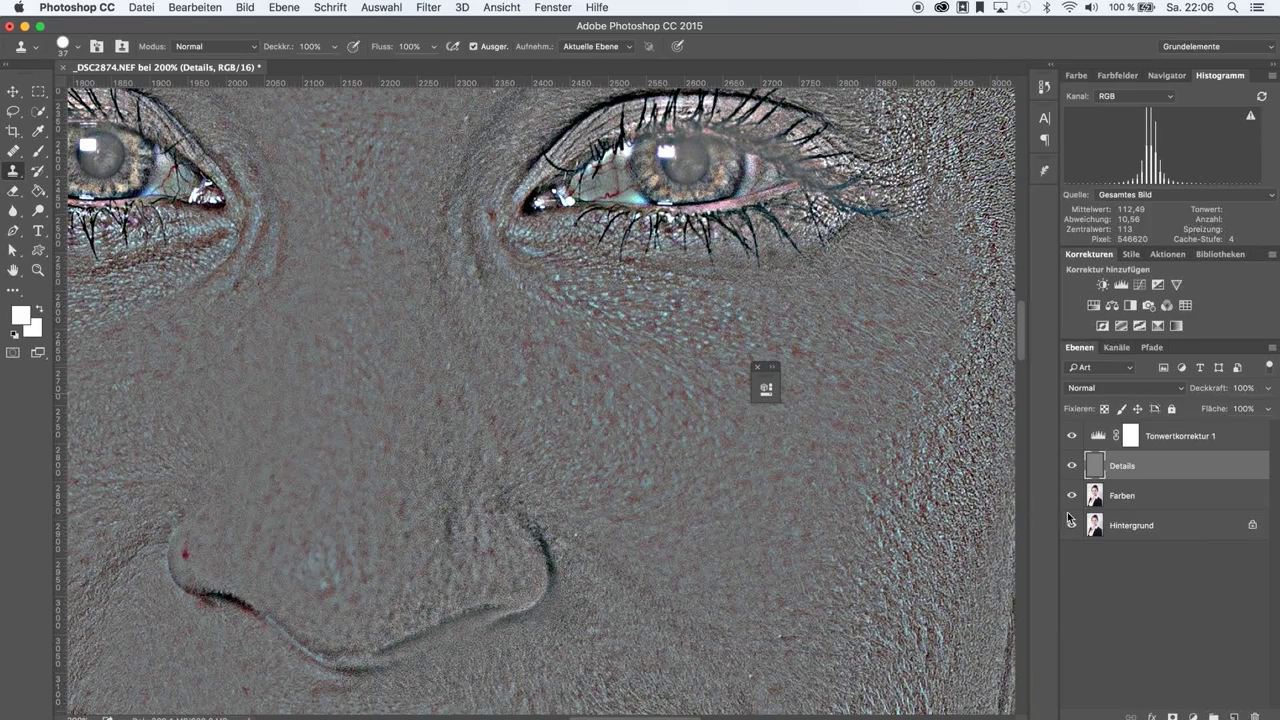
# Step: Scroll to the forehead and clone clean texture over a blemish
pyautogui.scroll(-2, 899, 510)
pyautogui.scroll(-5, 899, 510)
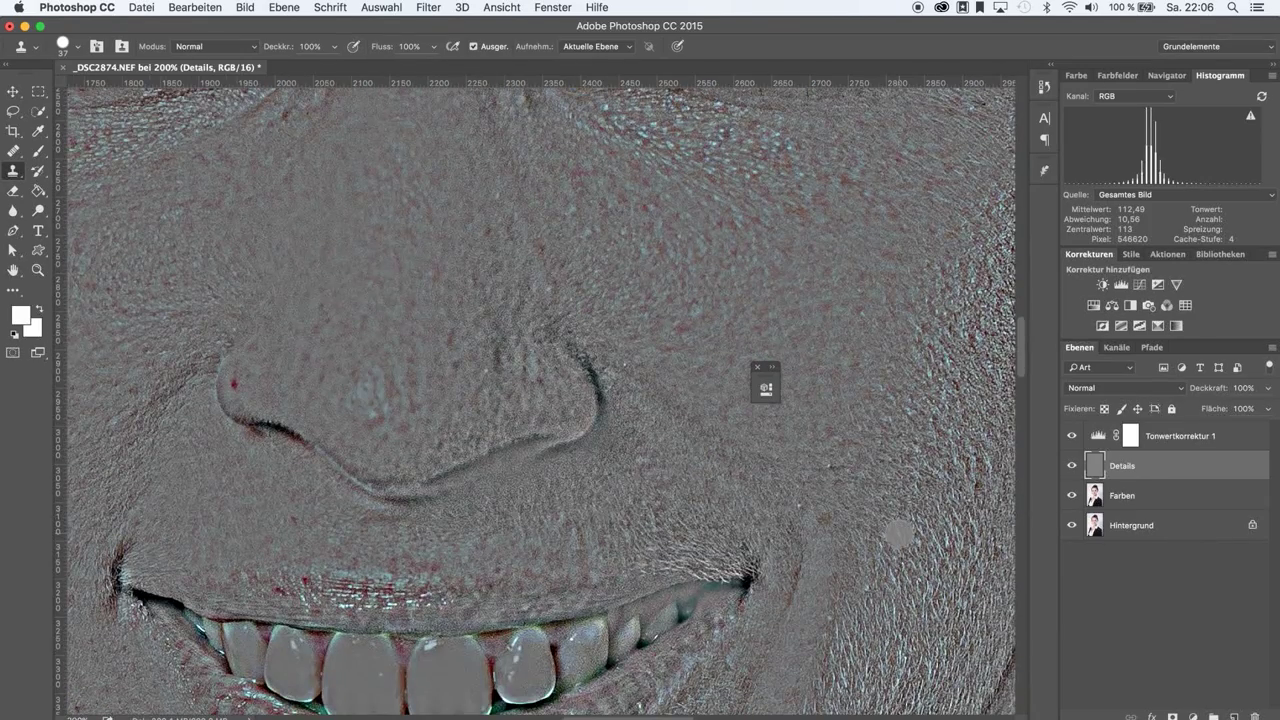
pyautogui.scroll(4, 374, 400)
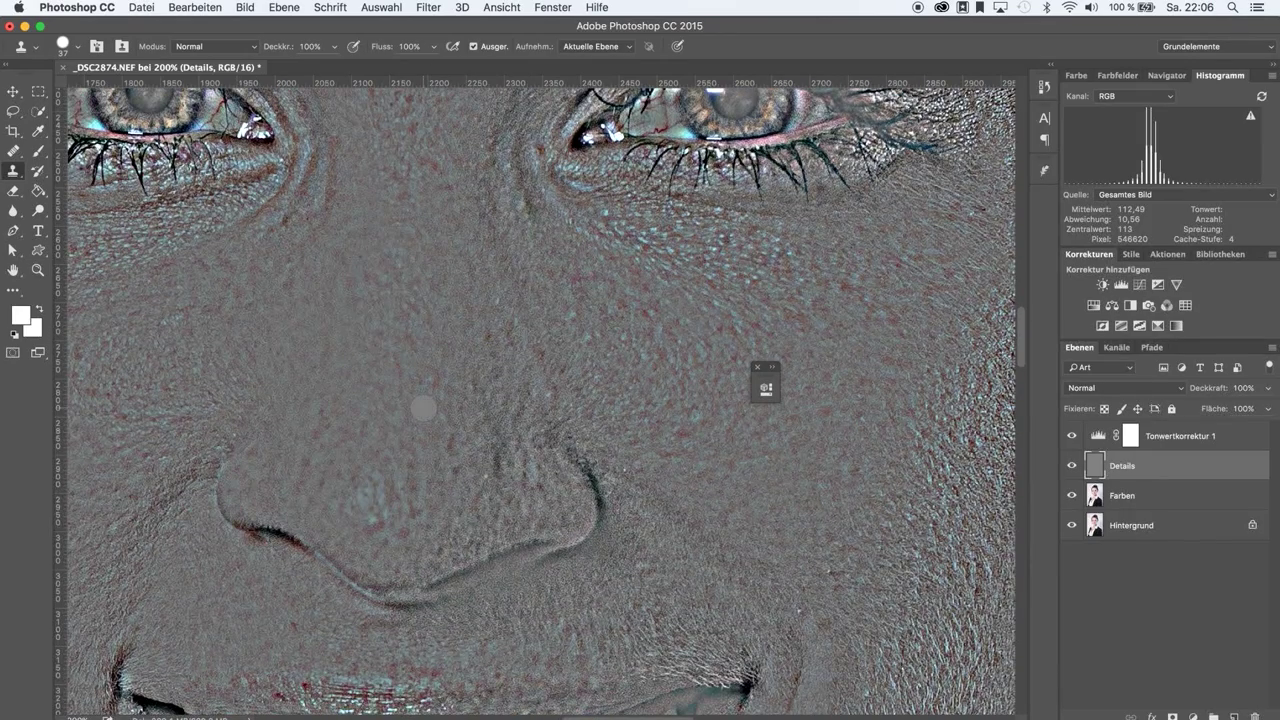
pyautogui.scroll(5, 423, 408)
pyautogui.scroll(5, 423, 493)
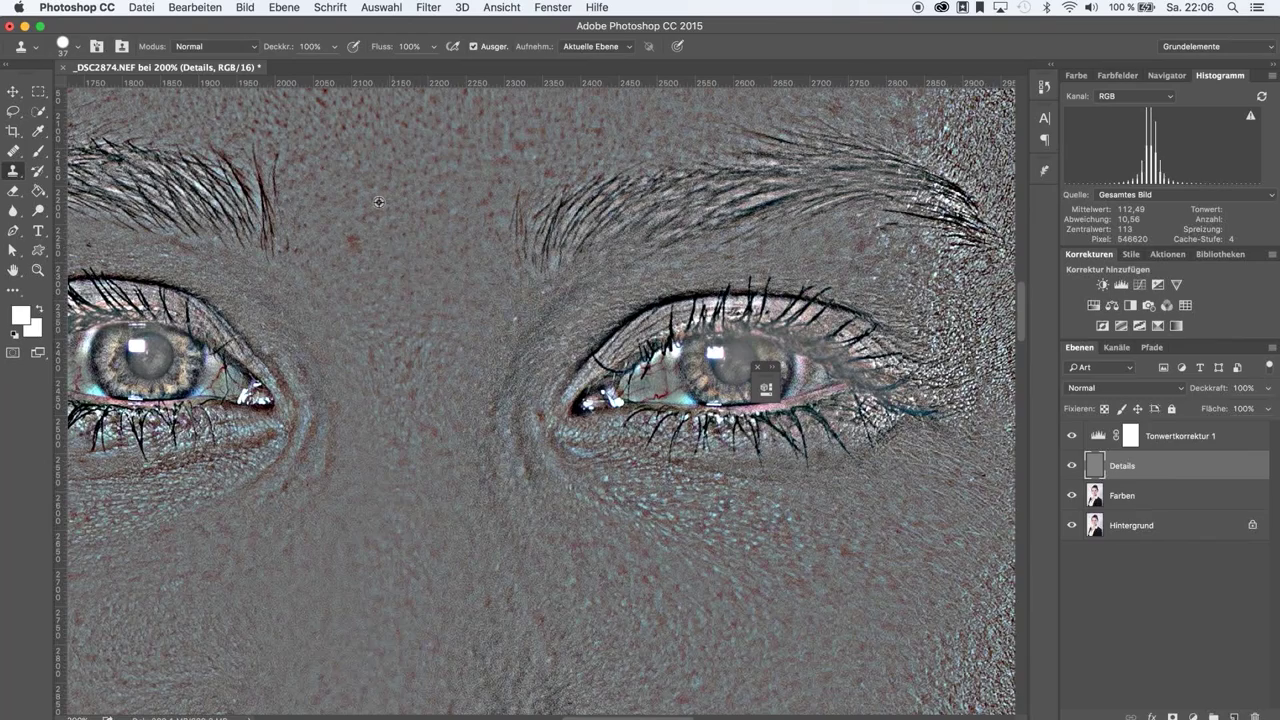
pyautogui.scroll(1, 373, 217)
pyautogui.scroll(6, 375, 215)
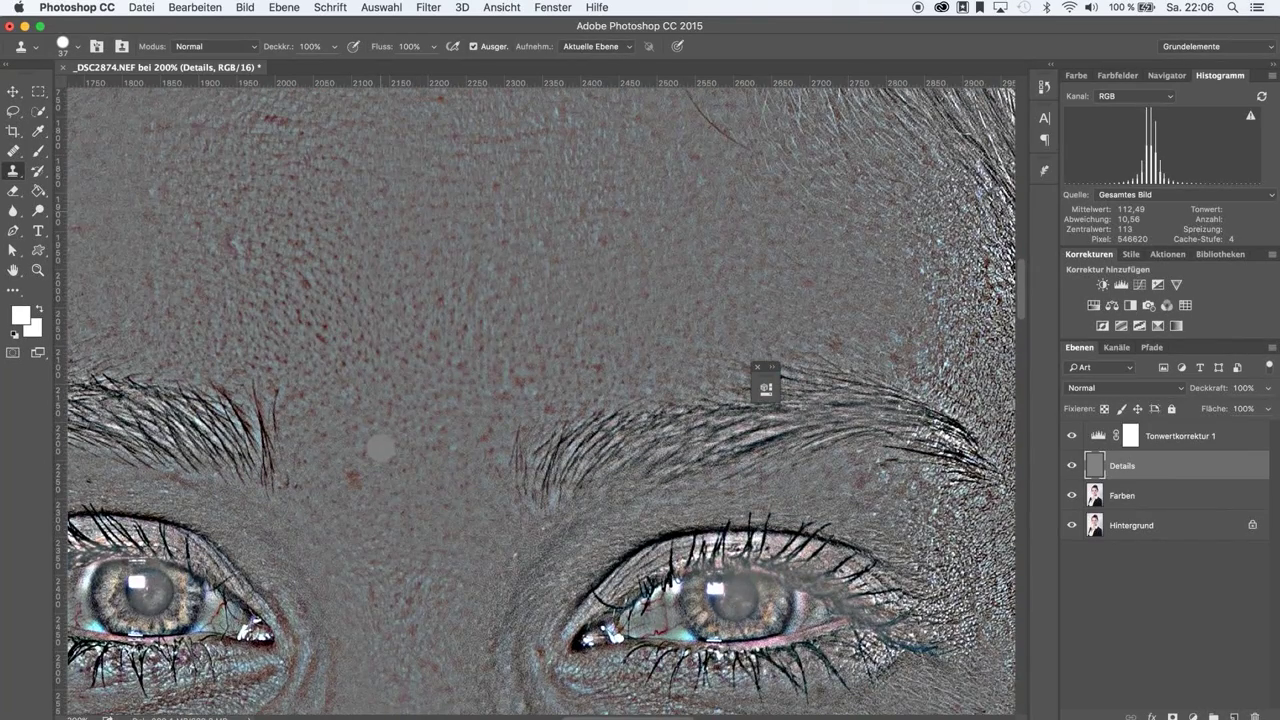
pyautogui.scroll(2, 380, 211)
pyautogui.hscroll(-5, 440, 251)
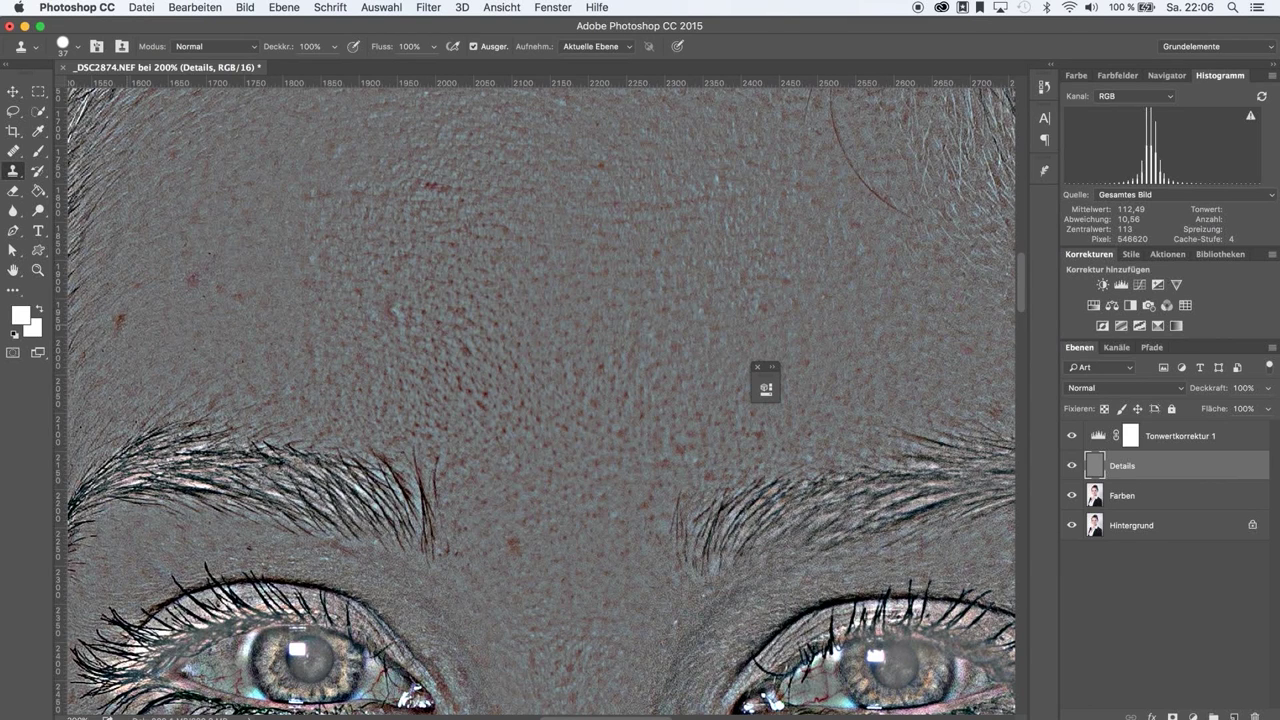
pyautogui.click(189, 326)
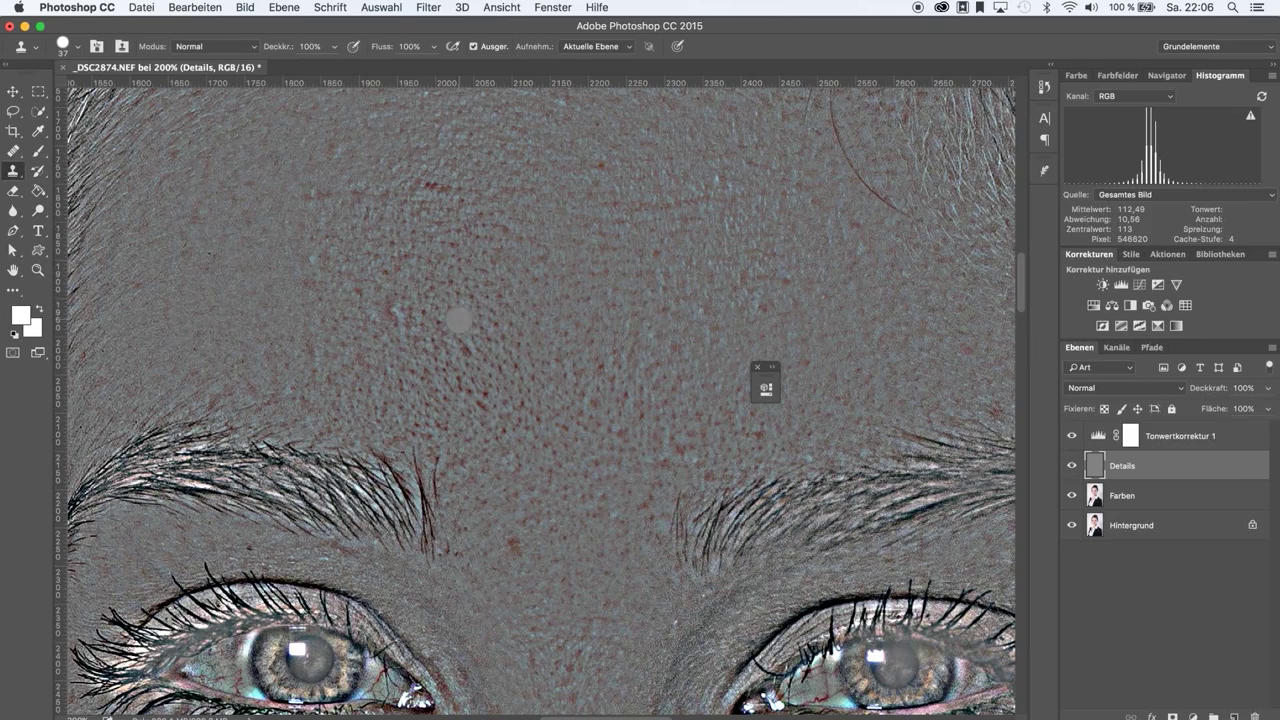
# Step: Hide the Tonwertkorrektur 1 levels layer
pyautogui.scroll(5, 640, 255)
pyautogui.scroll(-5, 640, 400)
pyautogui.scroll(-2, 640, 300)
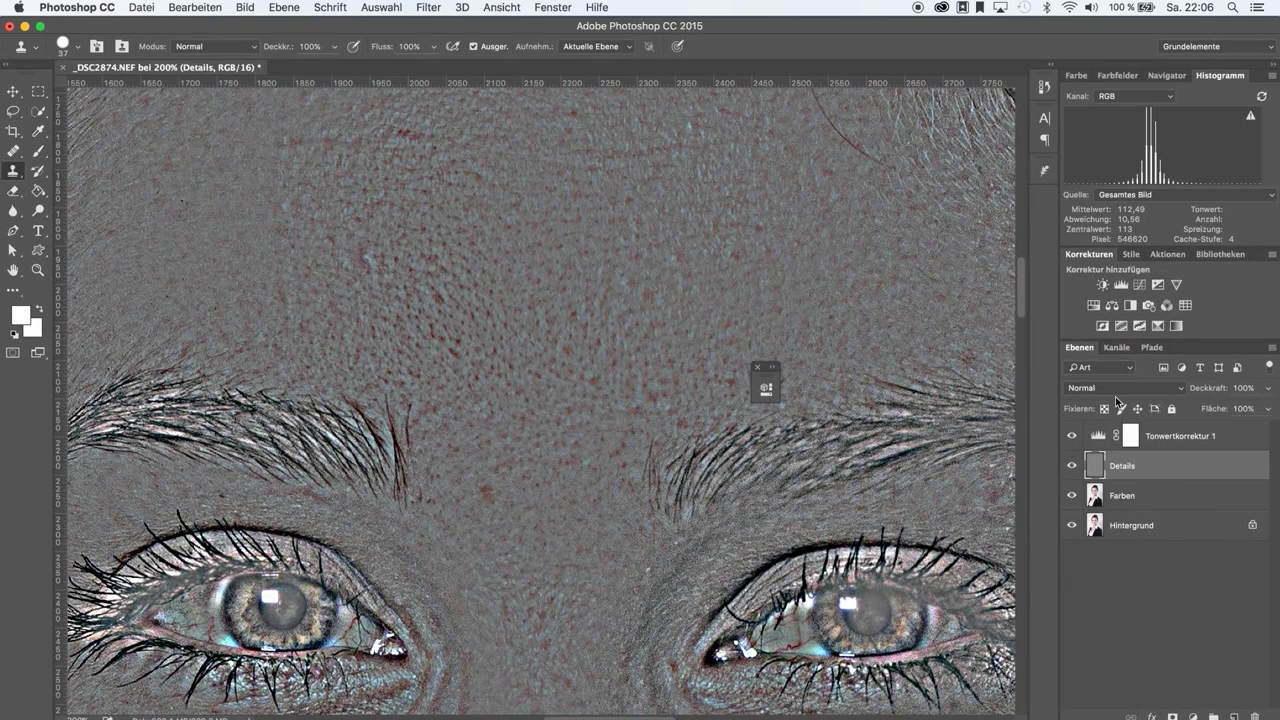
pyautogui.click(1070, 436)
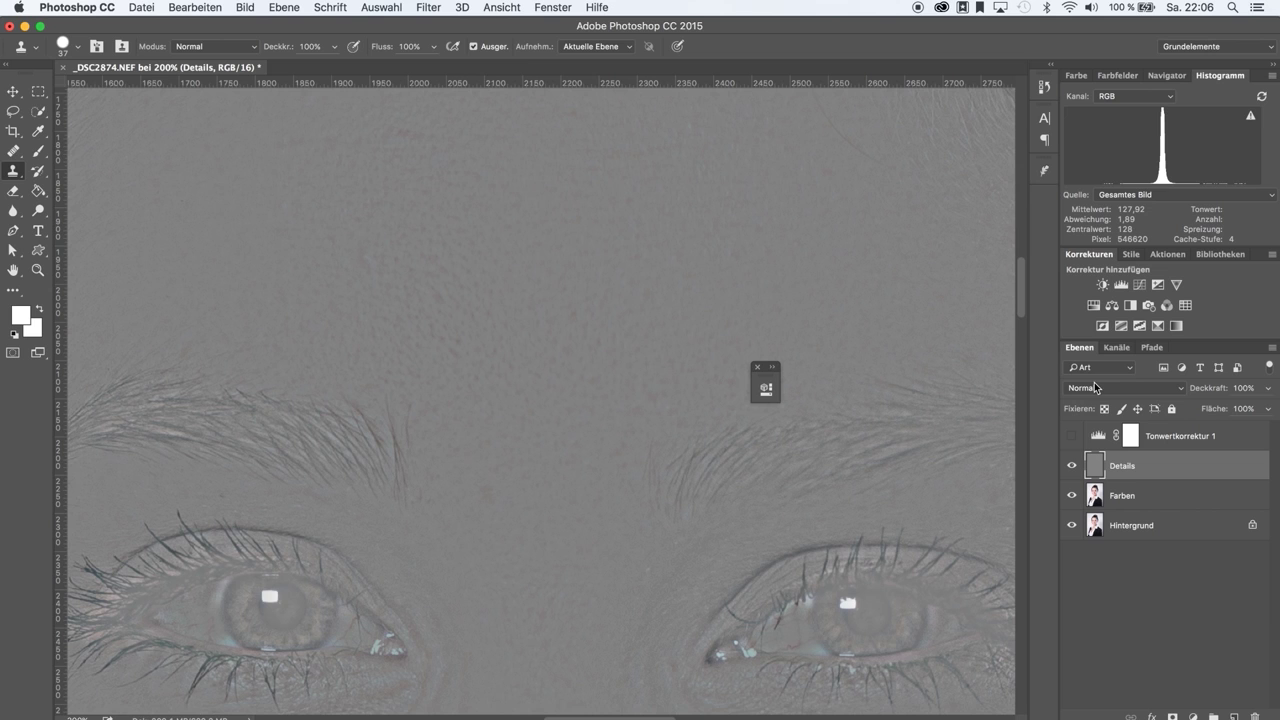
# Step: Hide the Details layer and select the Farben layer
pyautogui.click(1072, 464)
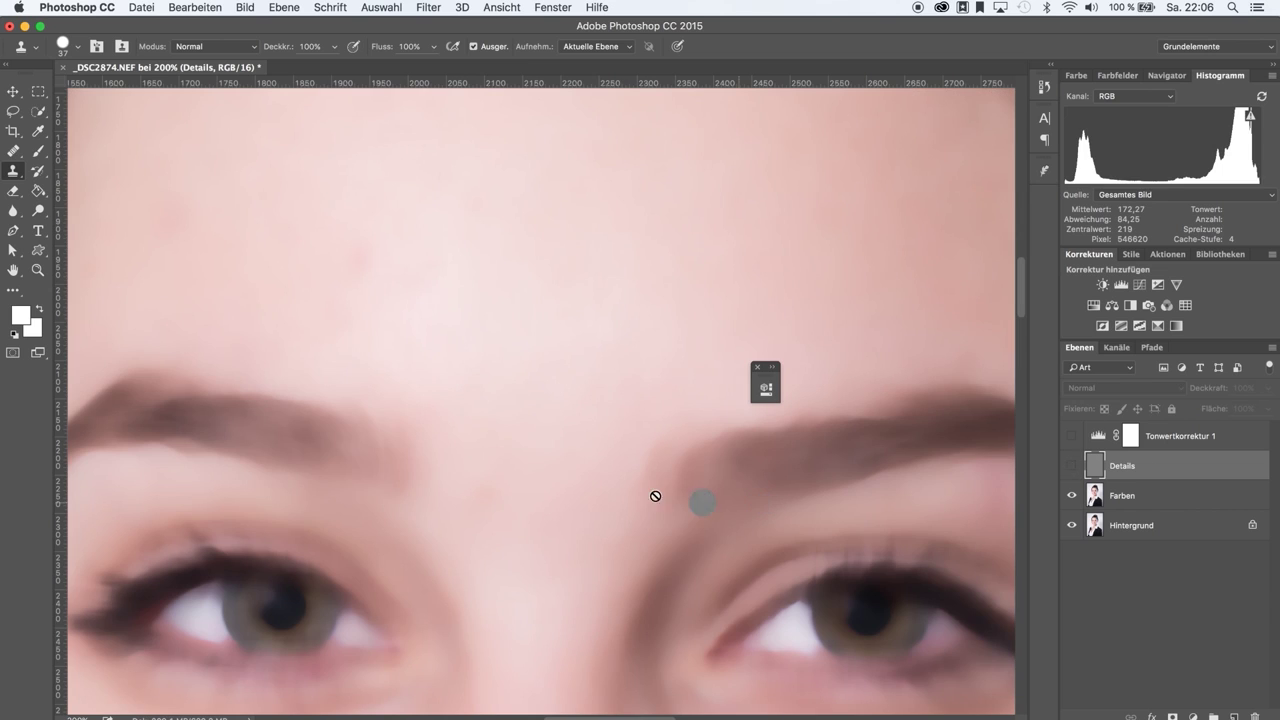
pyautogui.scroll(-5, 531, 455)
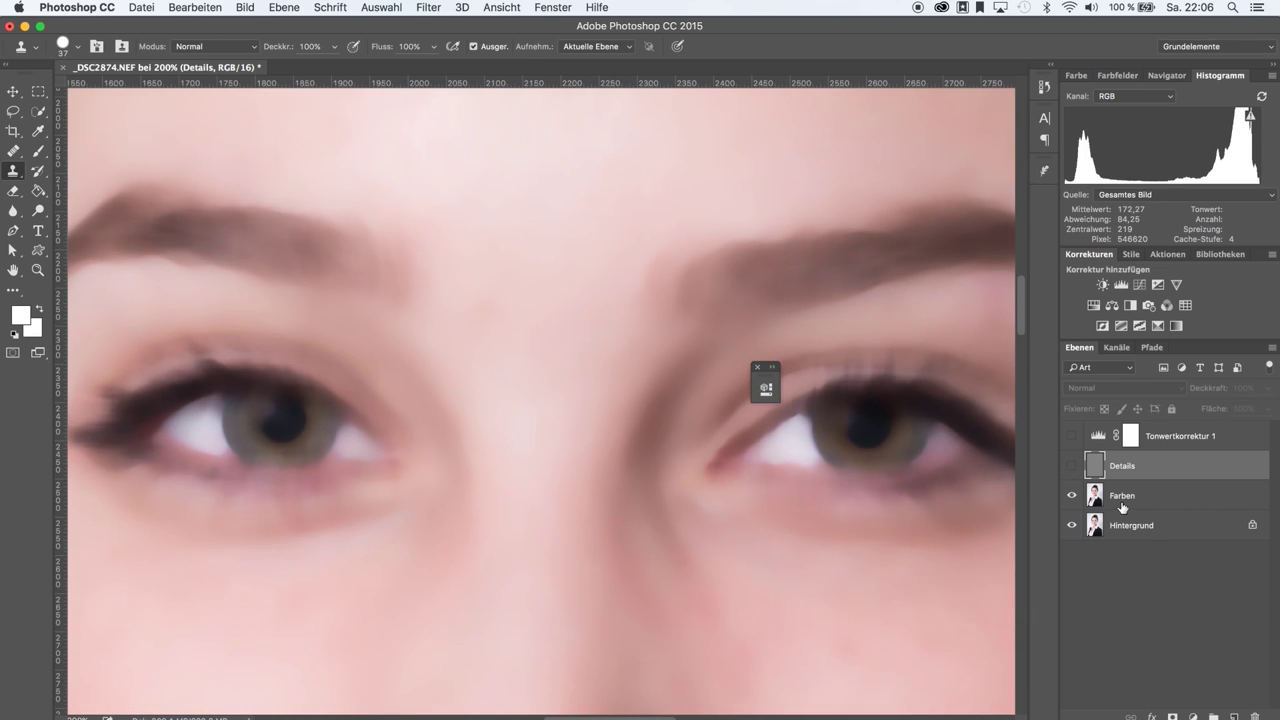
pyautogui.click(1110, 500)
pyautogui.scroll(-5, 786, 493)
pyautogui.hscroll(5, 786, 493)
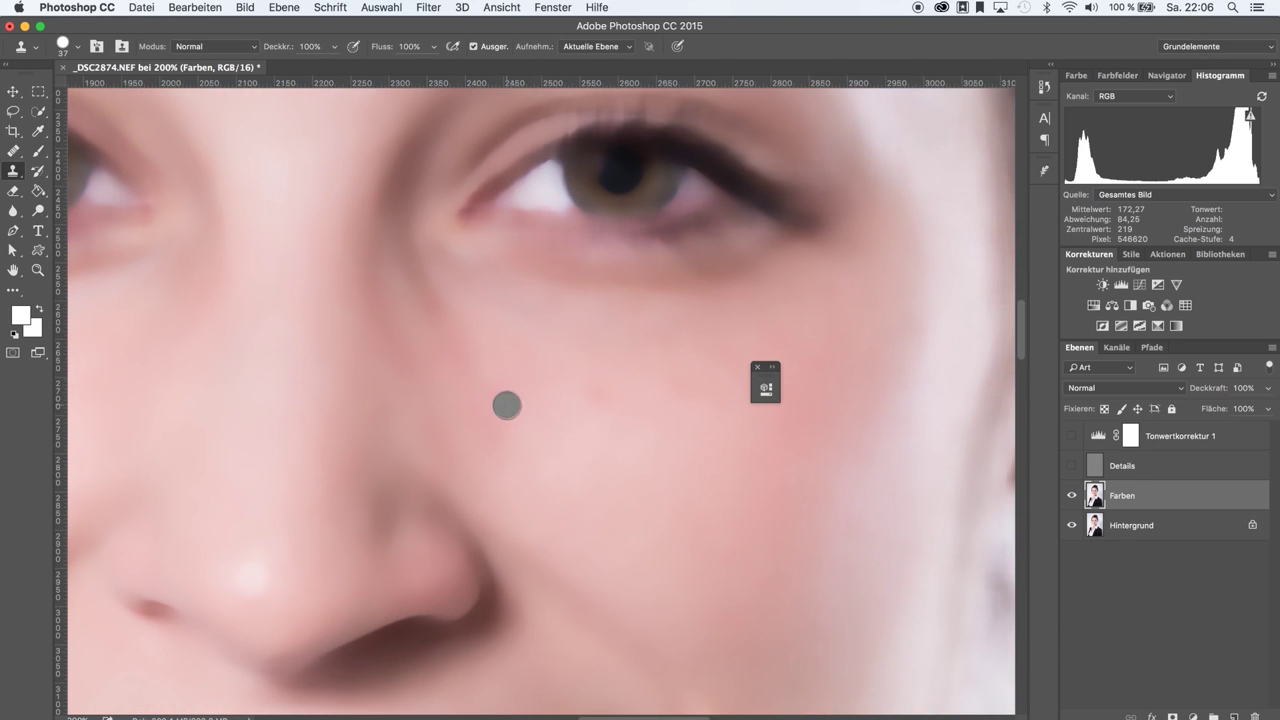
# Step: Heal the cheek blemish with a soft 37 px Healing Brush sampled from clean skin
pyautogui.click(15, 151)
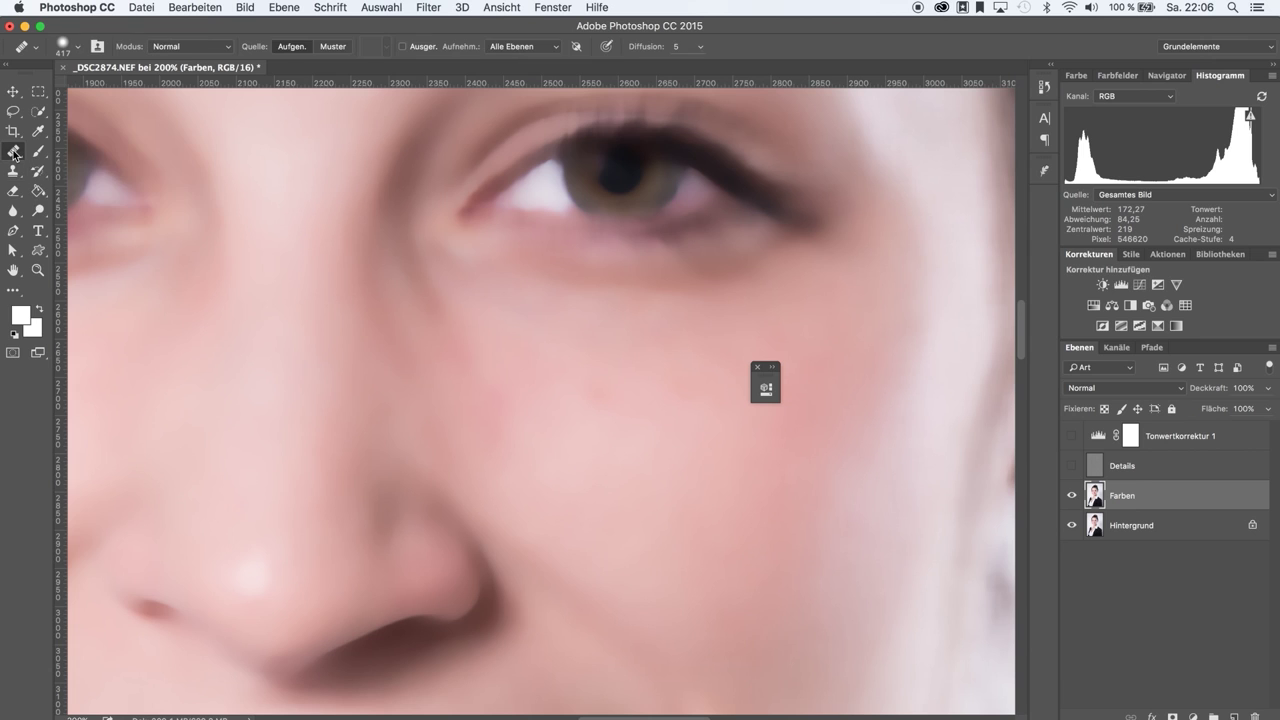
pyautogui.click(59, 164)
pyautogui.rightClick(506, 407)
pyautogui.click(578, 432)
pyautogui.moveTo(571, 435); pyautogui.dragTo(568, 433)
pyautogui.click(534, 471)
pyautogui.moveTo(560, 432); pyautogui.dragTo(554, 433)
pyautogui.click(785, 55)
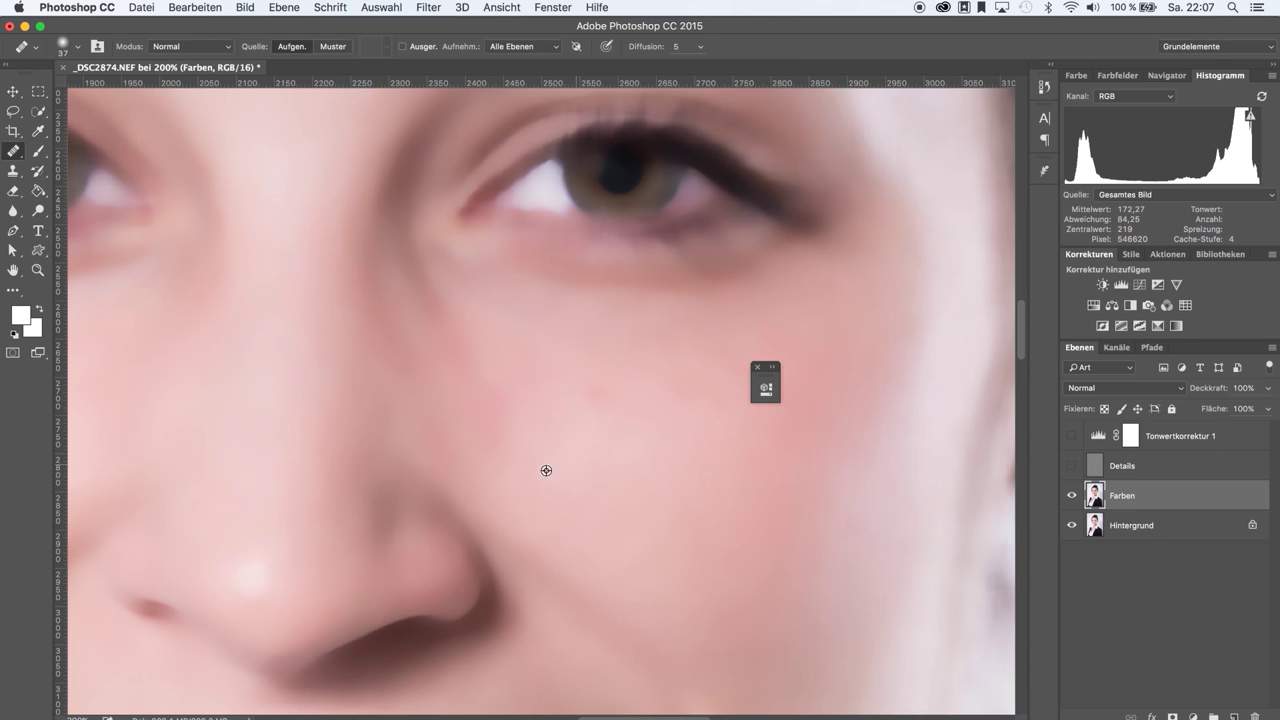
pyautogui.keyDown('alt'); pyautogui.click(610, 426); pyautogui.keyUp('alt')
pyautogui.moveTo(498, 404); pyautogui.dragTo(500, 410)
# Step: Heal the bright spot and small blemishes on the nose, sampling nearby clean skin
pyautogui.hscroll(-3, 469, 370)
pyautogui.scroll(2, 469, 370)
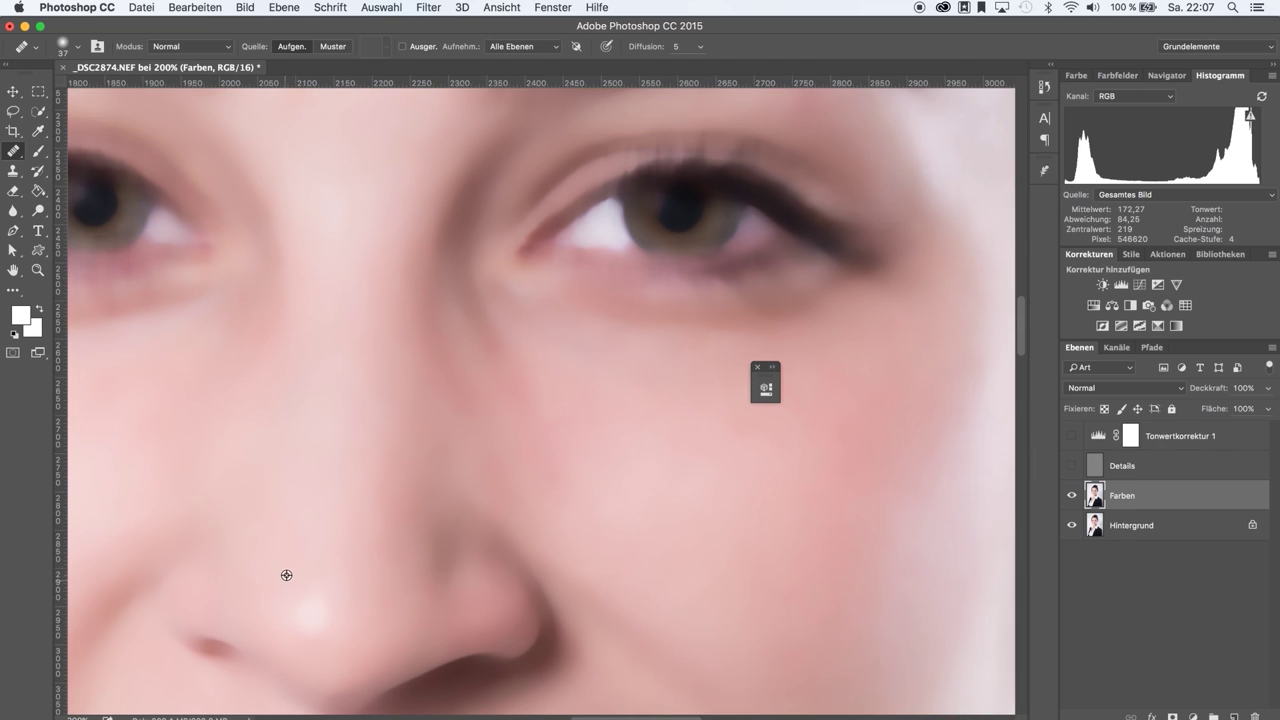
pyautogui.moveTo(309, 608); pyautogui.dragTo(323, 610)
pyautogui.keyDown('alt'); pyautogui.click(296, 555); pyautogui.keyUp('alt')
pyautogui.click(322, 600)
pyautogui.moveTo(322, 600)
pyautogui.mouseDown()
pyautogui.moveTo(300, 620)
pyautogui.moveTo(358, 604)
pyautogui.mouseUp()
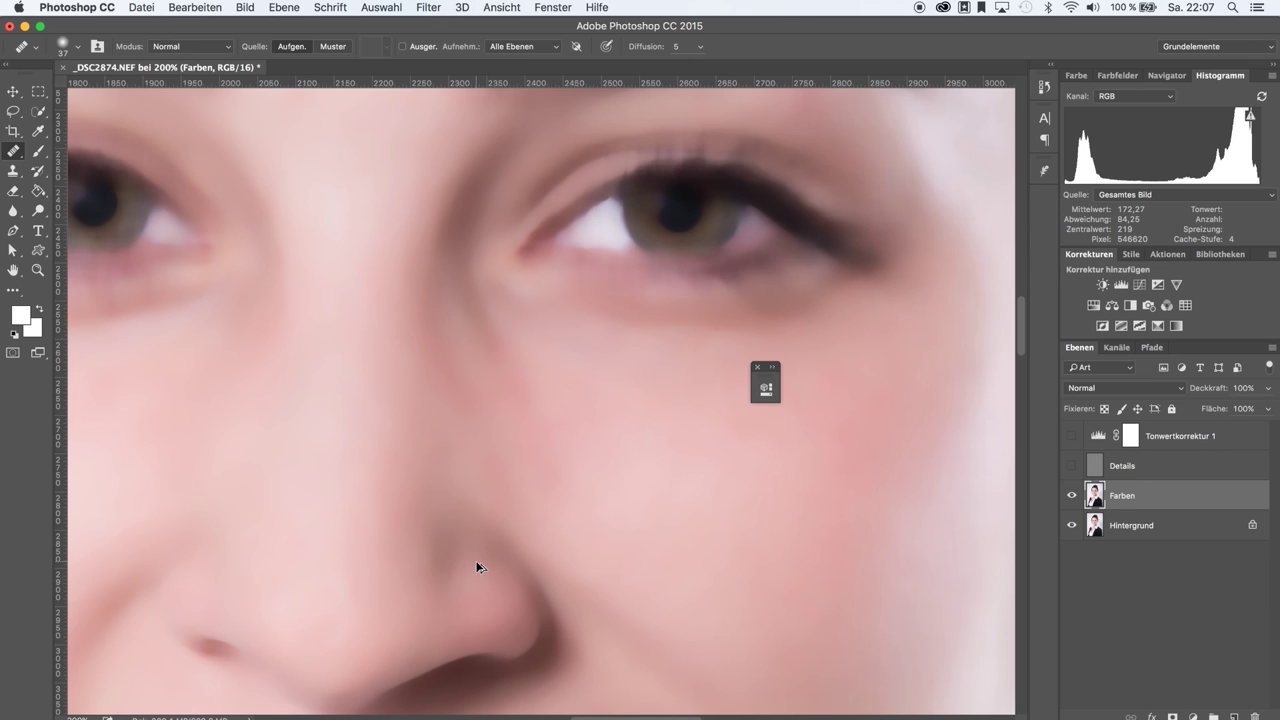
pyautogui.click(312, 610)
pyautogui.click(404, 535)
# Step: Heal a spot on the nose bridge and the highlight on the nose tip
pyautogui.hscroll(-5, 286, 546)
pyautogui.scroll(-1, 286, 546)
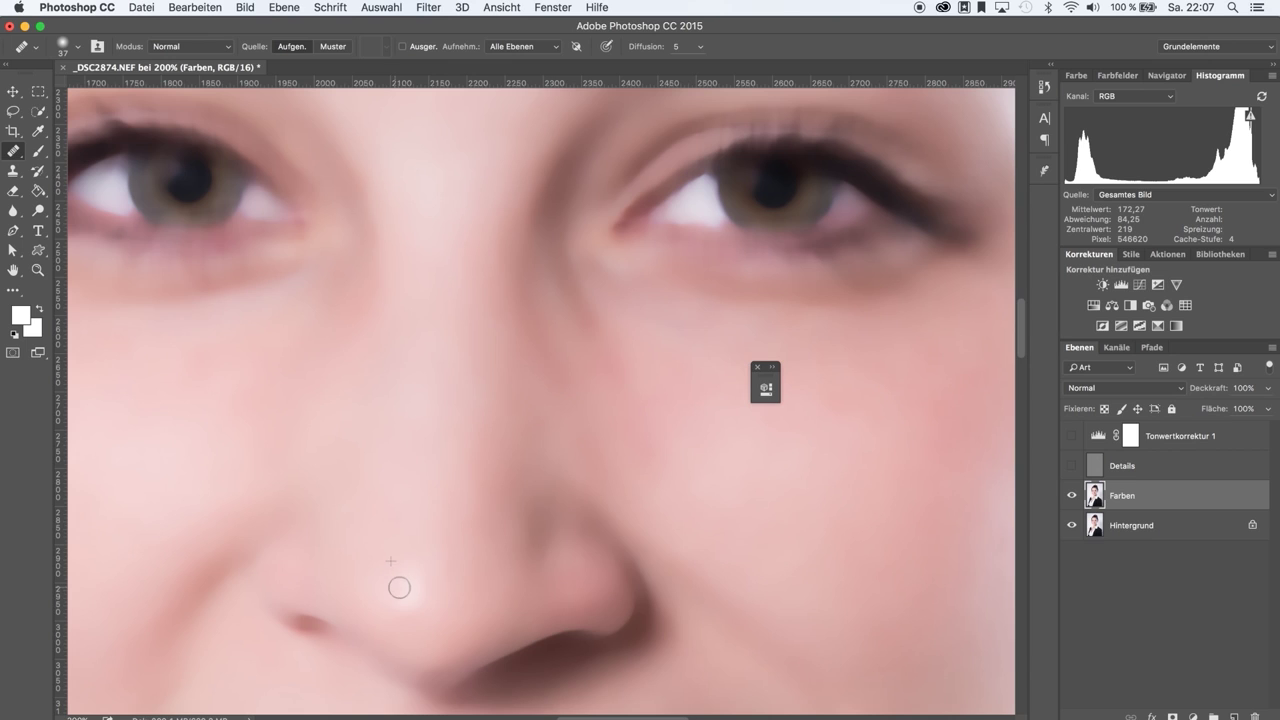
pyautogui.click(474, 466)
pyautogui.moveTo(394, 583); pyautogui.dragTo(420, 574)
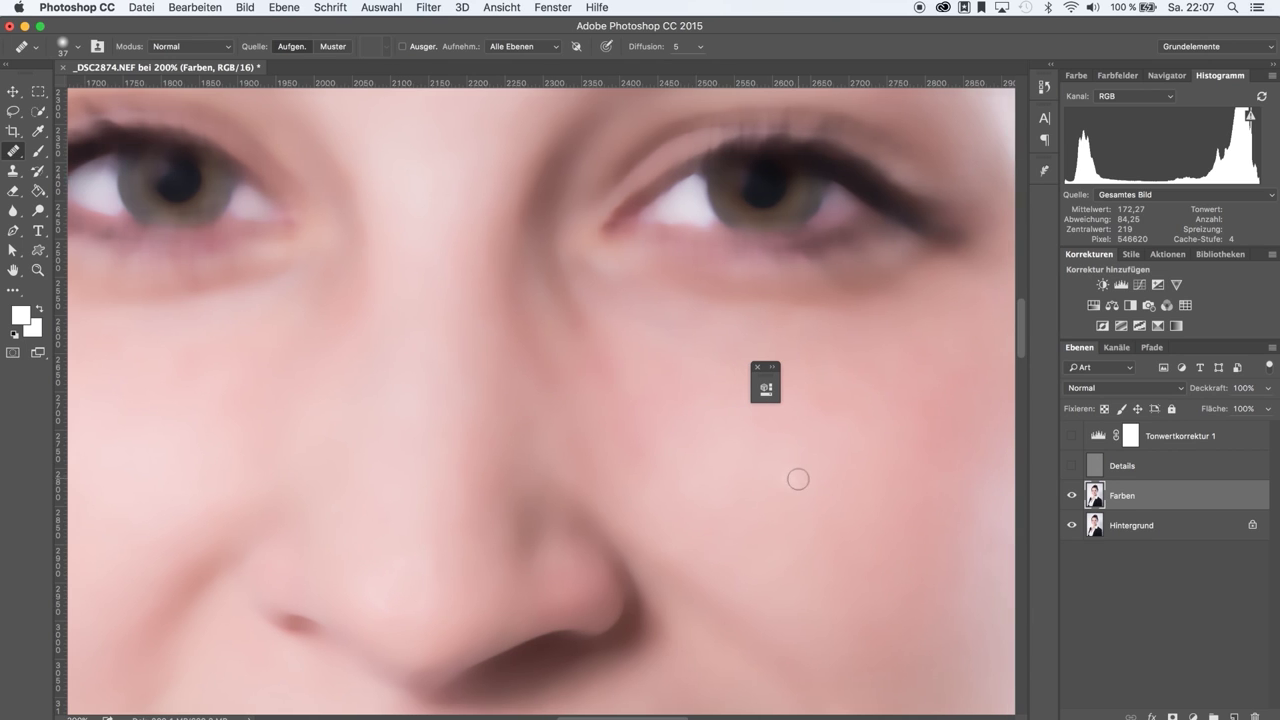
# Step: Undo the last stroke, then heal the pink forehead blemish from clean forehead skin
pyautogui.hscroll(12, 798, 479)
pyautogui.scroll(1, 798, 479)
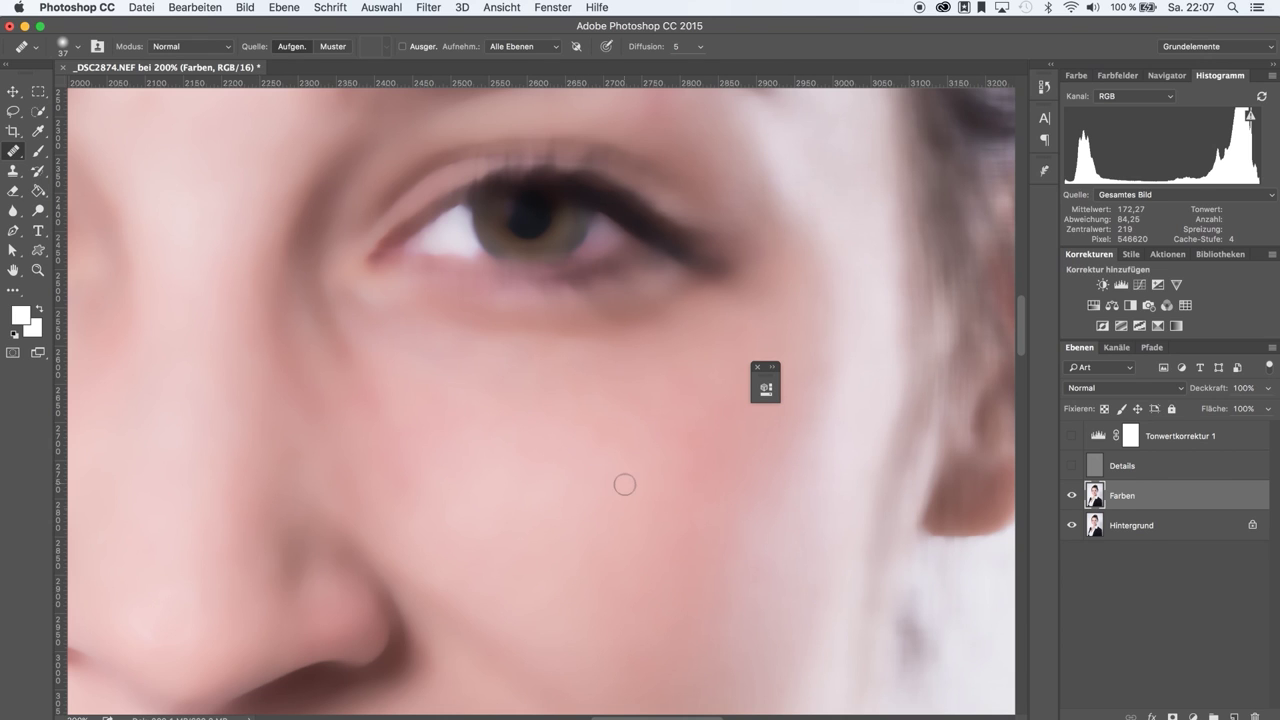
pyautogui.hscroll(-4, 623, 483)
pyautogui.scroll(1, 623, 483)
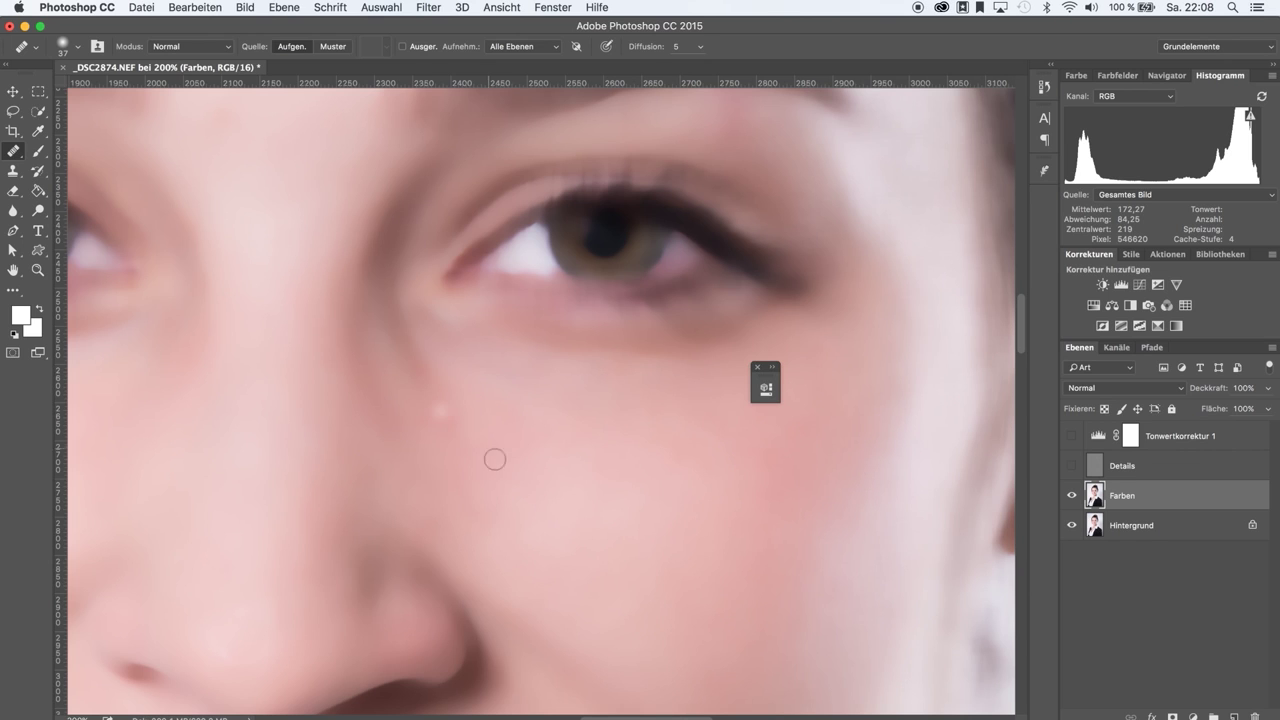
pyautogui.hotkey('ctrl', 'z')
pyautogui.scroll(5, 562, 440)
pyautogui.hscroll(-2, 562, 440)
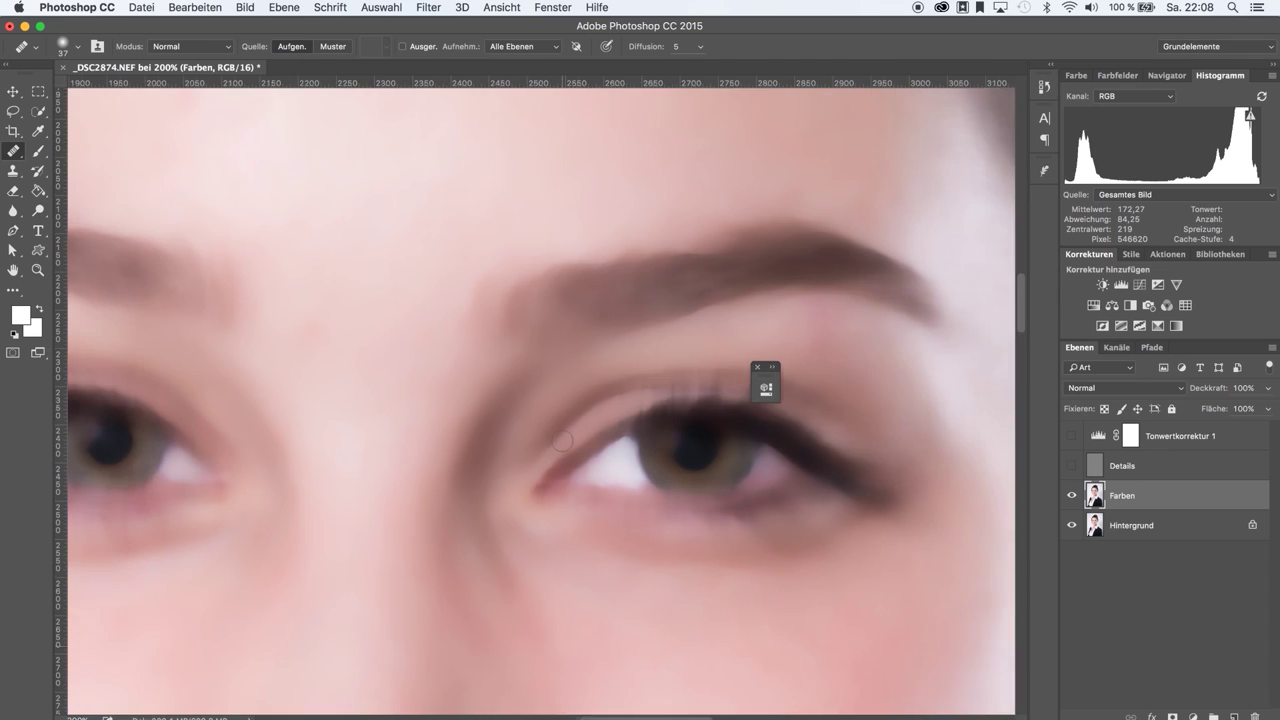
pyautogui.hscroll(-3, 562, 440)
pyautogui.scroll(4, 562, 440)
pyautogui.hscroll(-4, 562, 440)
pyautogui.hscroll(-3, 562, 440)
pyautogui.scroll(1, 562, 440)
pyautogui.keyDown('alt'); pyautogui.click(503, 283); pyautogui.keyUp('alt')
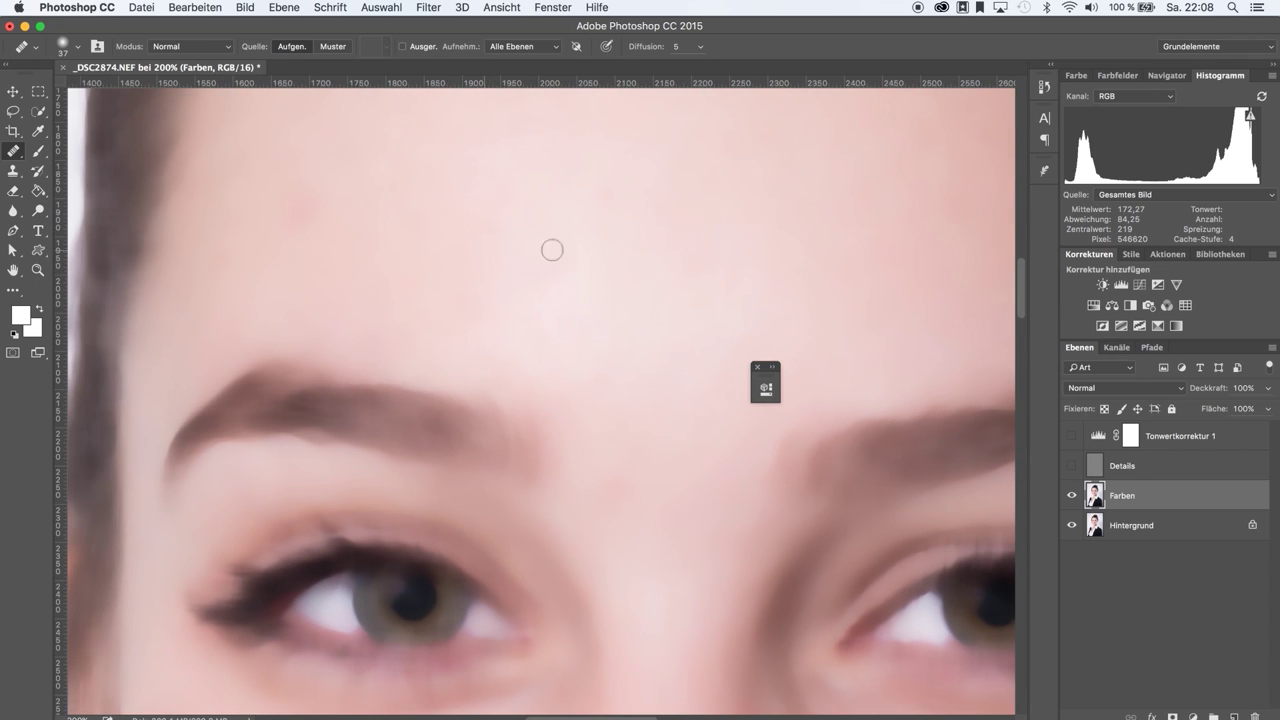
pyautogui.click(304, 209)
# Step: Show and select the Details layer and set its blend mode to Lineares Licht
pyautogui.click(1076, 470)
pyautogui.click(1142, 465)
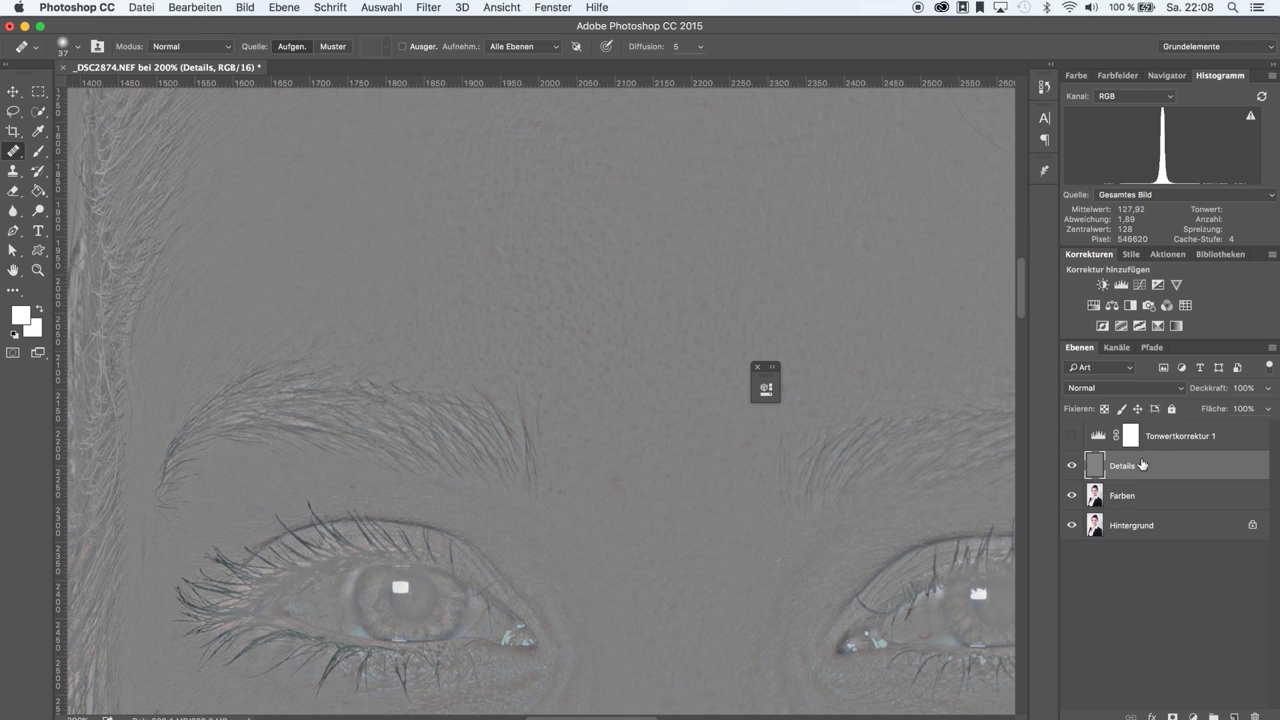
pyautogui.click(1102, 392)
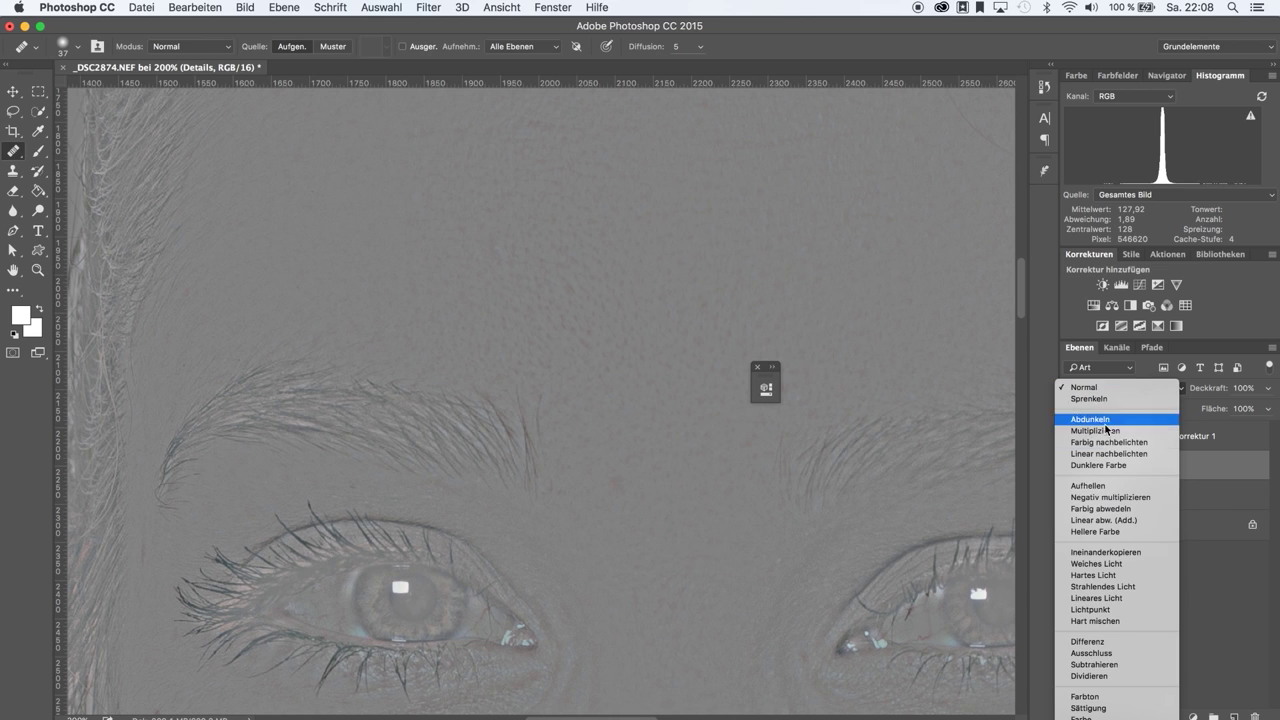
pyautogui.click(1112, 598)
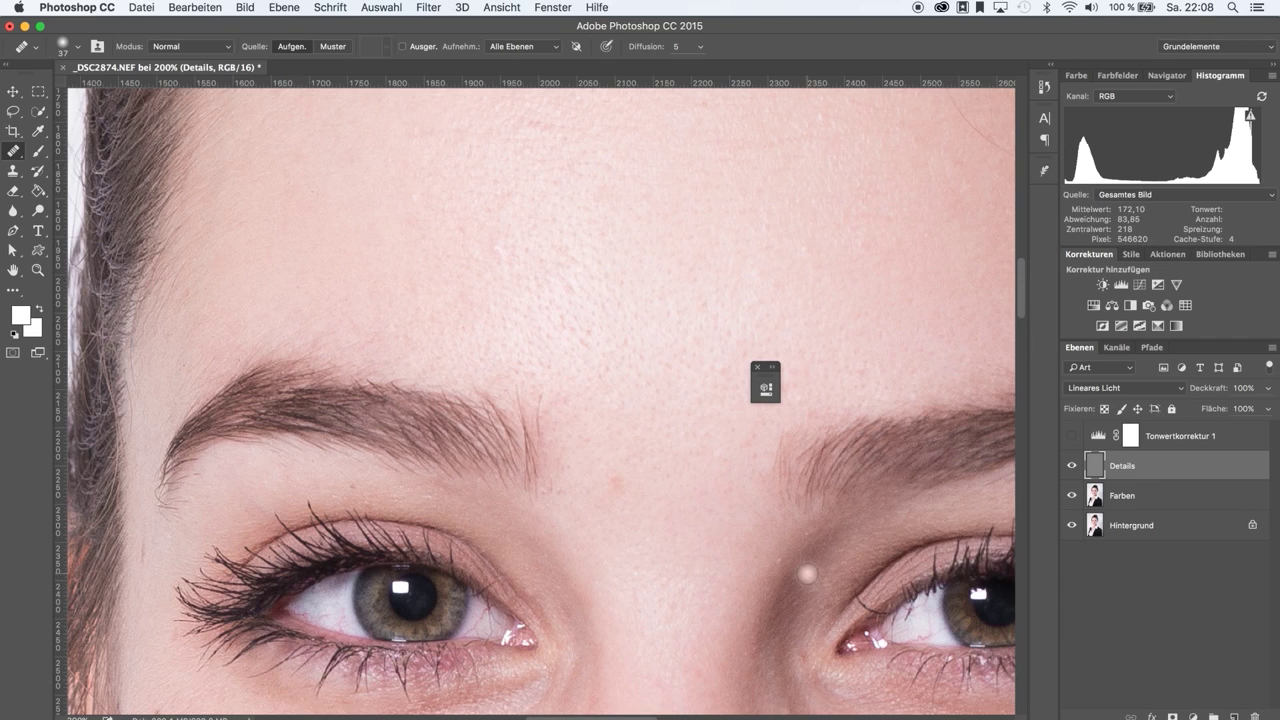
# Step: Flick between the original Hintergrund alone and the retouched result to compare
pyautogui.hscroll(3, 807, 573)
pyautogui.scroll(-5, 807, 573)
pyautogui.hscroll(3, 920, 563)
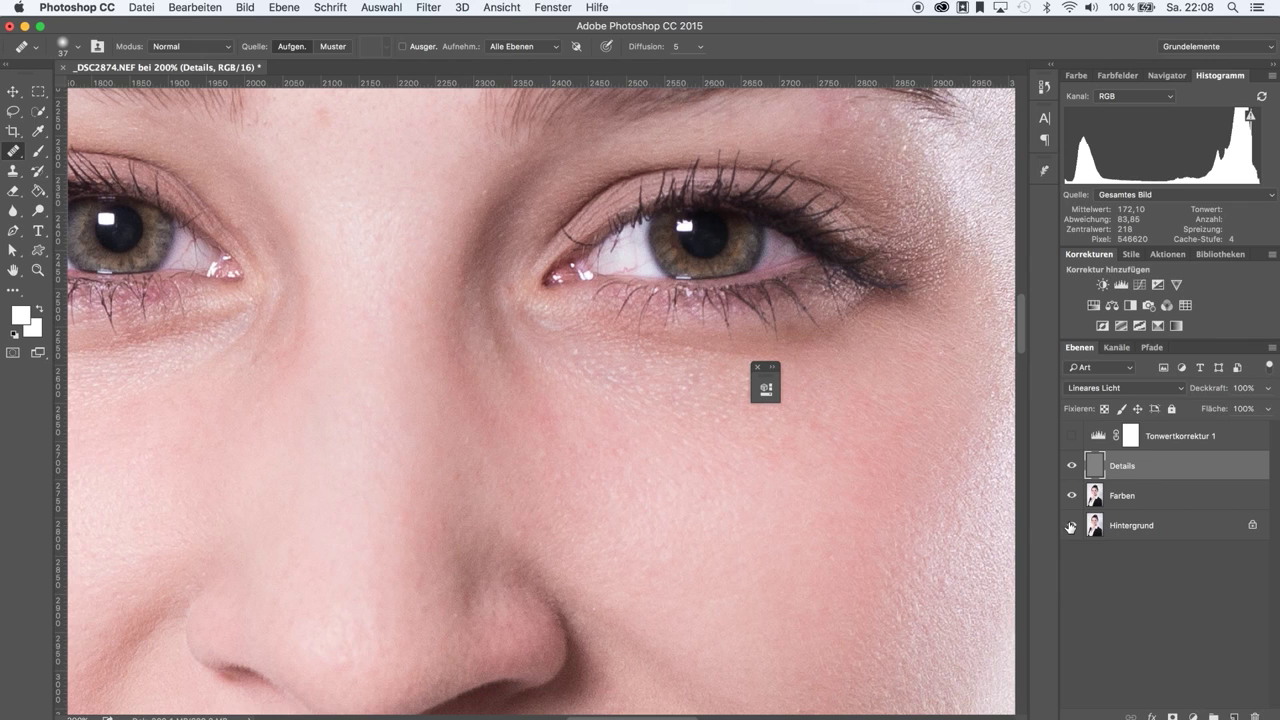
pyautogui.keyDown('alt'); pyautogui.click(1073, 527); pyautogui.keyUp('alt')
pyautogui.keyDown('alt'); pyautogui.click(1073, 527); pyautogui.keyUp('alt')
pyautogui.keyDown('alt'); pyautogui.click(1073, 527); pyautogui.keyUp('alt')
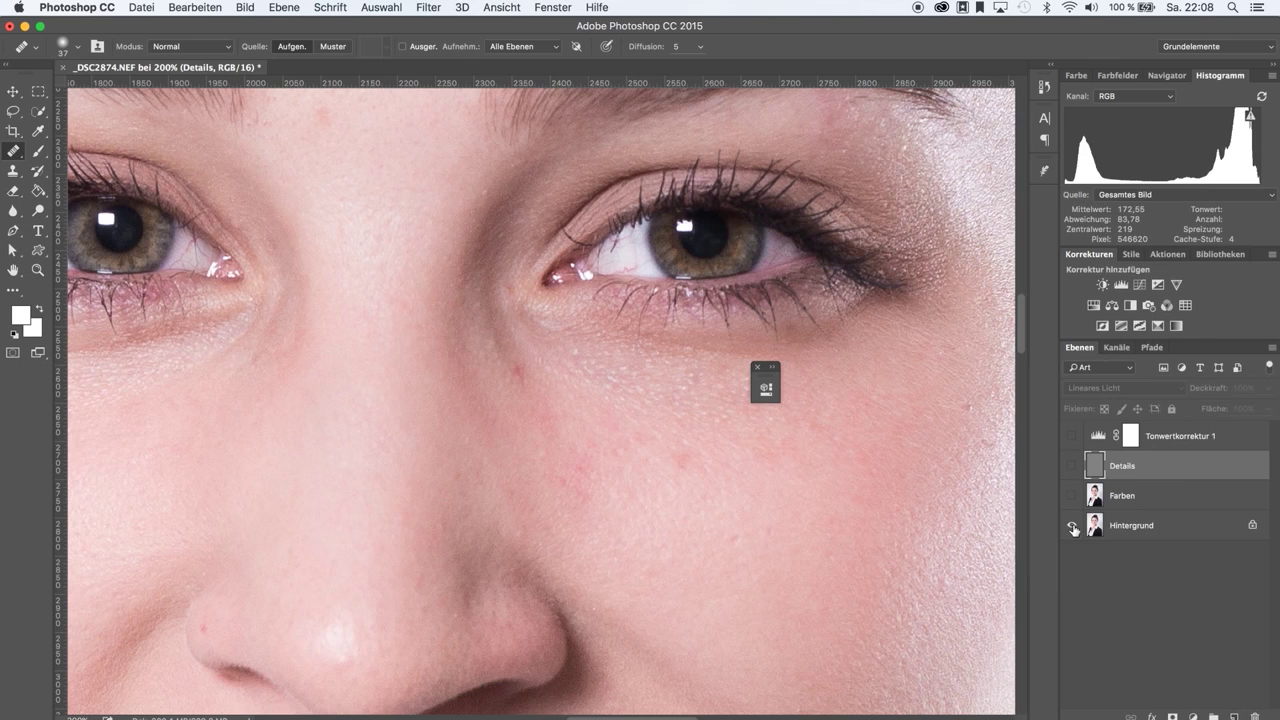
pyautogui.keyDown('alt'); pyautogui.click(1073, 527); pyautogui.keyUp('alt')
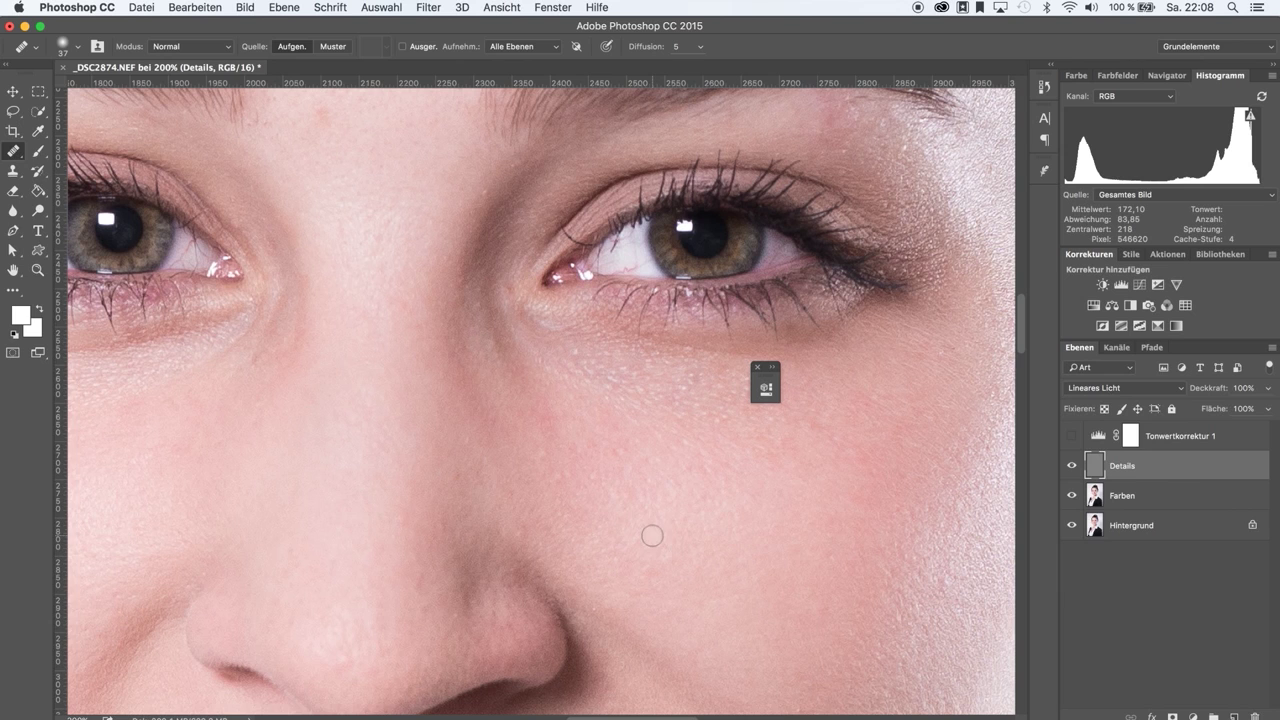
pyautogui.keyDown('alt'); pyautogui.click(1073, 527); pyautogui.keyUp('alt')
pyautogui.keyDown('alt'); pyautogui.click(1073, 527); pyautogui.keyUp('alt')
pyautogui.keyDown('alt'); pyautogui.click(1073, 527); pyautogui.keyUp('alt')
# Step: Zoom out past 33.3% to view the whole retouched portrait
pyautogui.click(38, 272)
pyautogui.keyDown('alt'); pyautogui.click(379, 536); pyautogui.keyUp('alt')
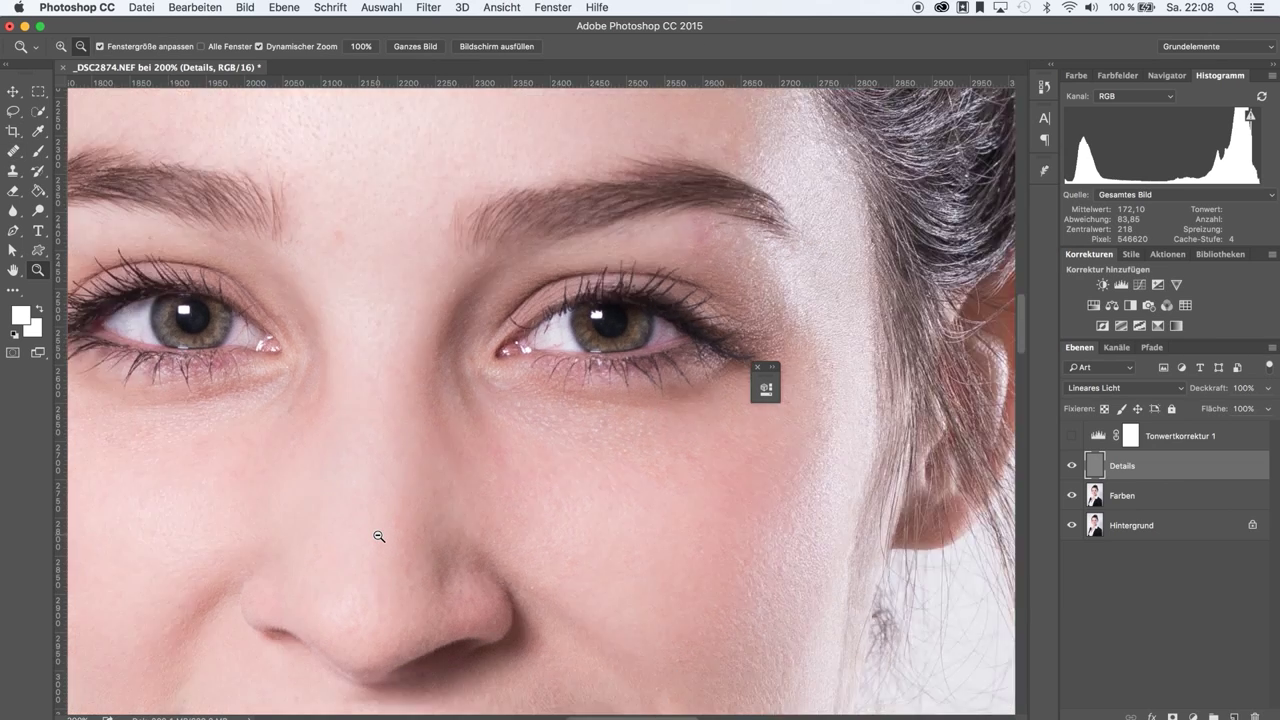
pyautogui.keyDown('alt'); pyautogui.click(379, 536); pyautogui.keyUp('alt')
pyautogui.keyDown('alt'); pyautogui.click(379, 536); pyautogui.keyUp('alt')
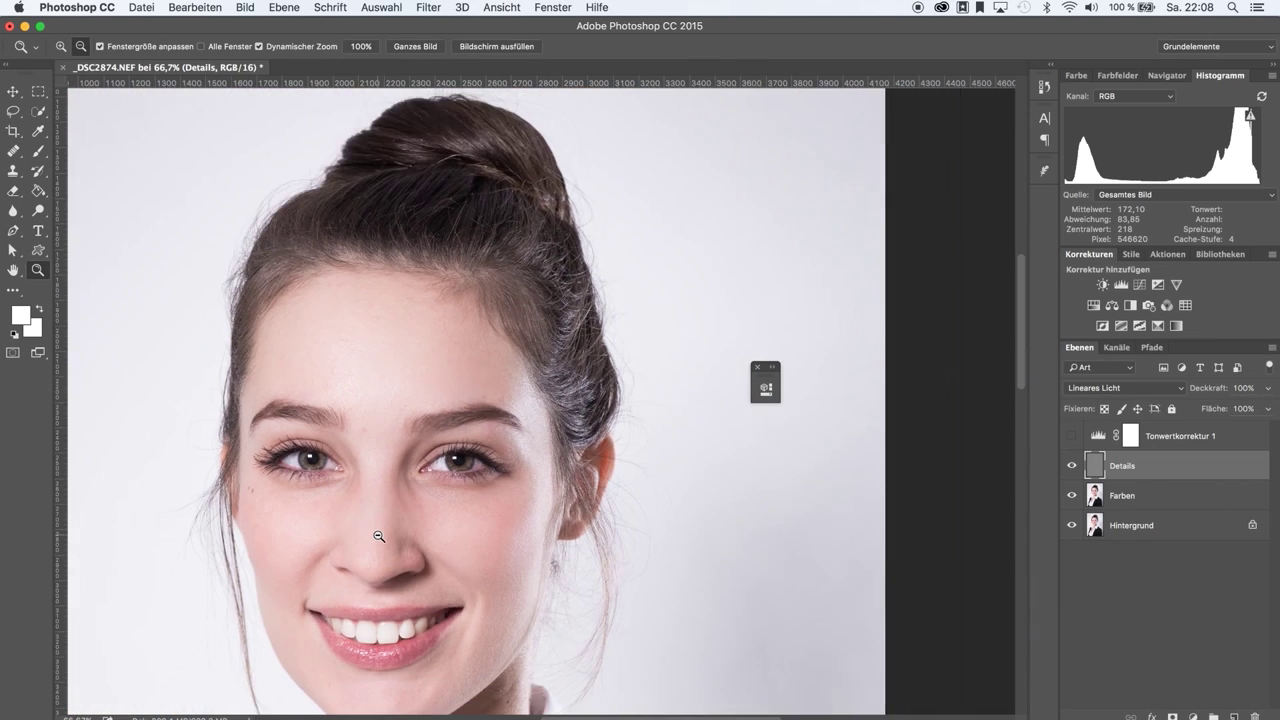
pyautogui.keyDown('alt'); pyautogui.click(379, 536); pyautogui.keyUp('alt')
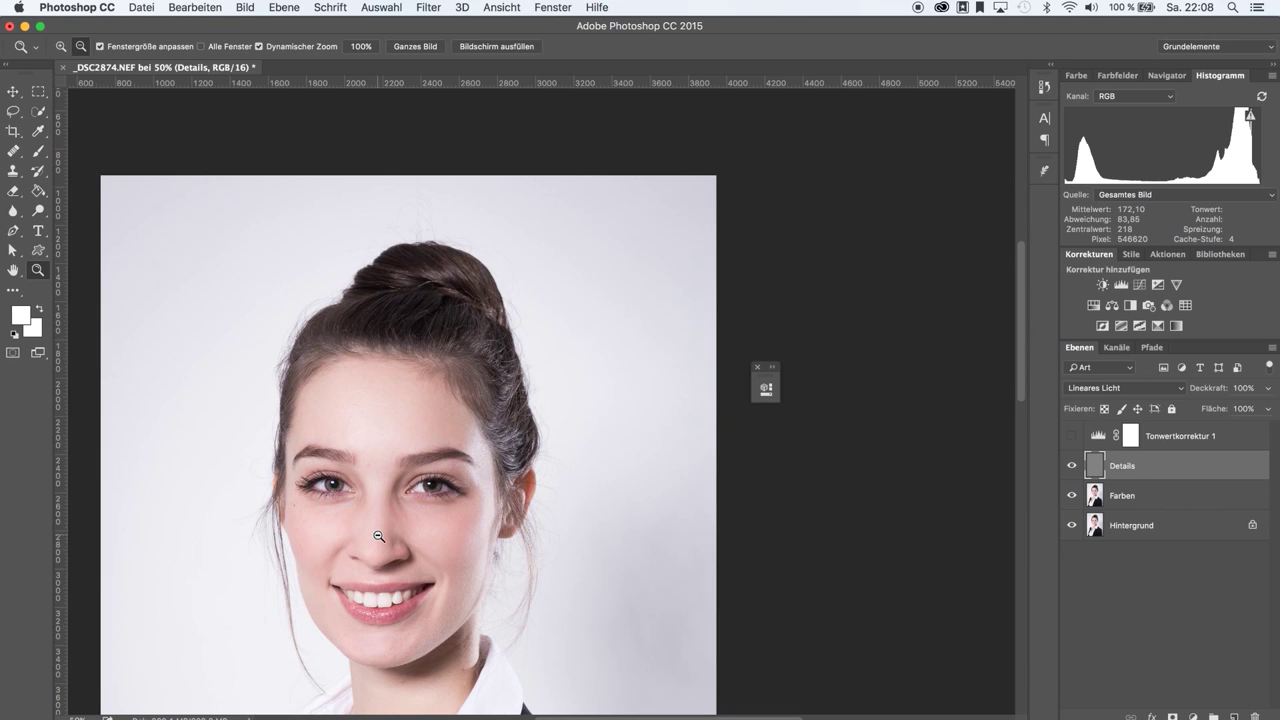
pyautogui.keyDown('alt'); pyautogui.click(379, 600); pyautogui.keyUp('alt')
pyautogui.keyDown('alt'); pyautogui.click(379, 600); pyautogui.keyUp('alt')
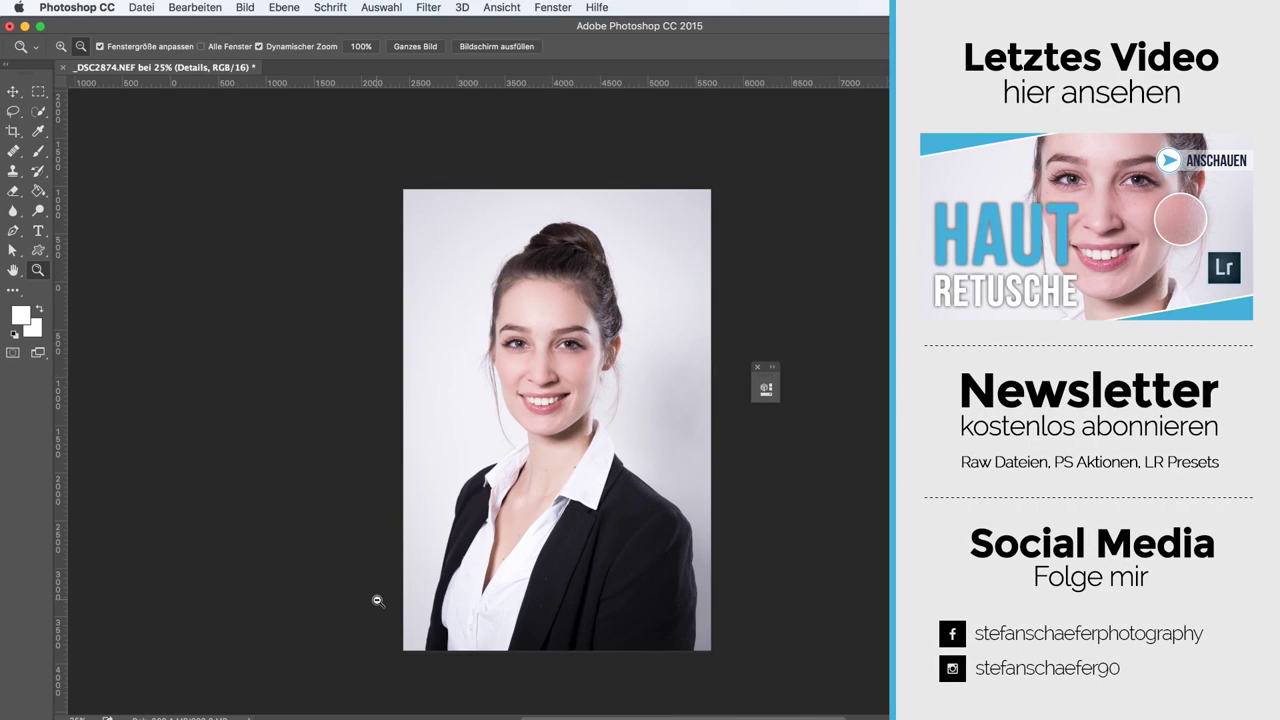